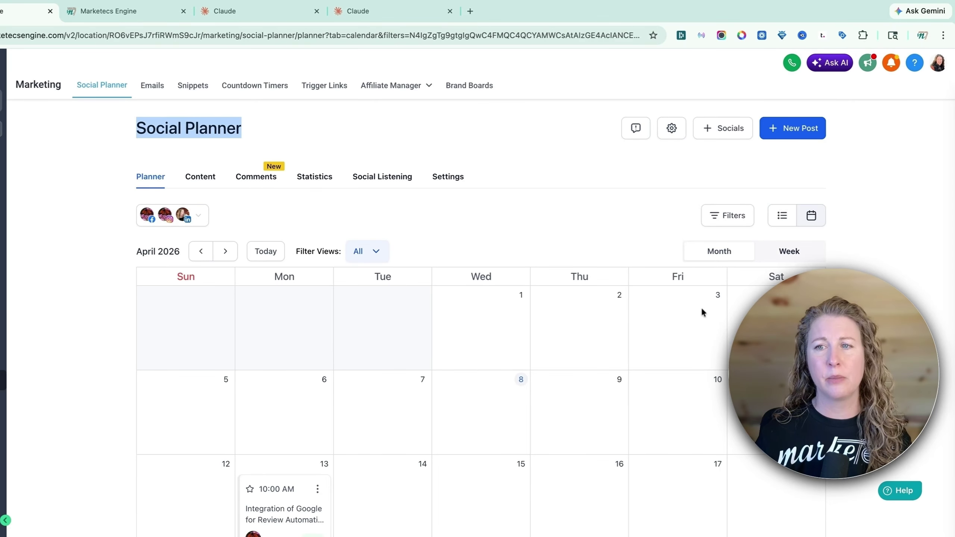
Review the posts scheduled for April 2026 in the planner's list and calendar views
click(781, 221)
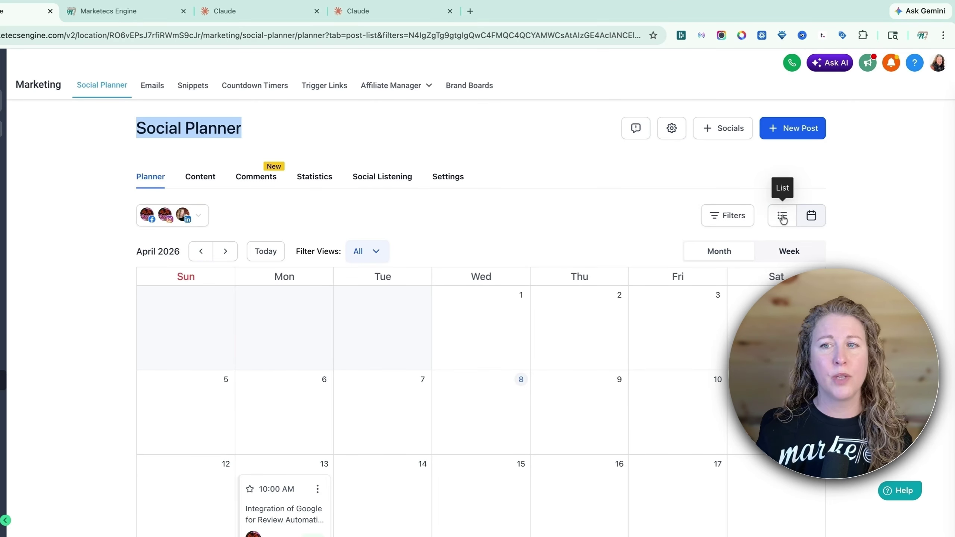
click(814, 219)
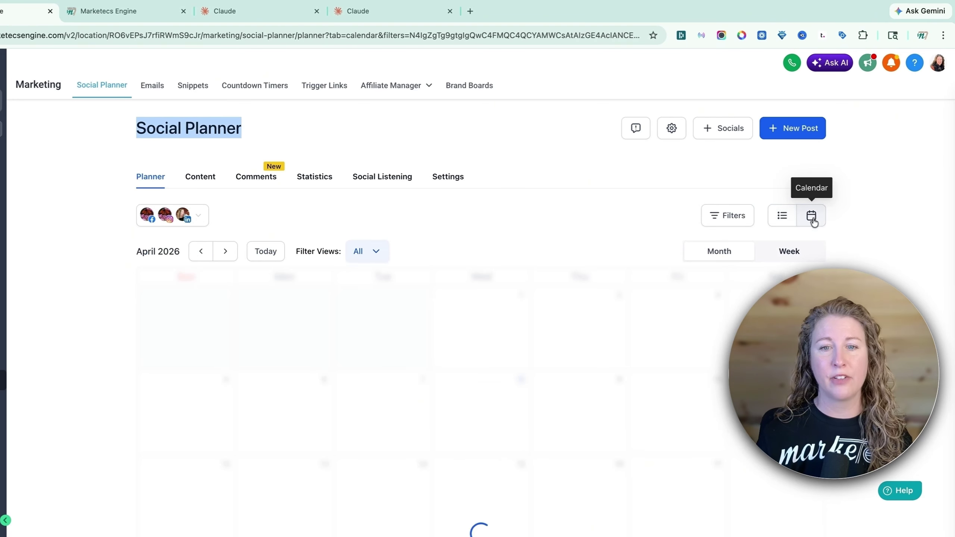
scroll(508, 334, down, 5)
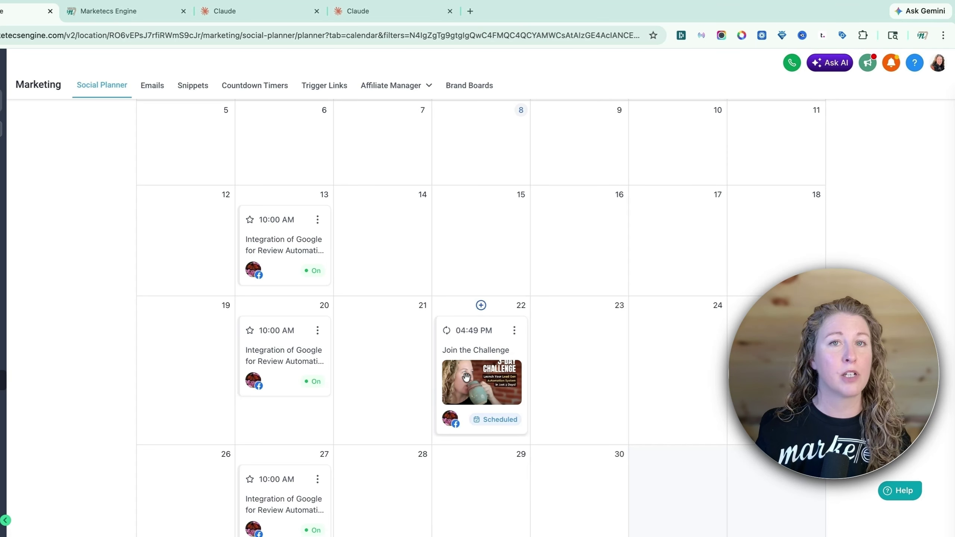
scroll(466, 376, up, 7)
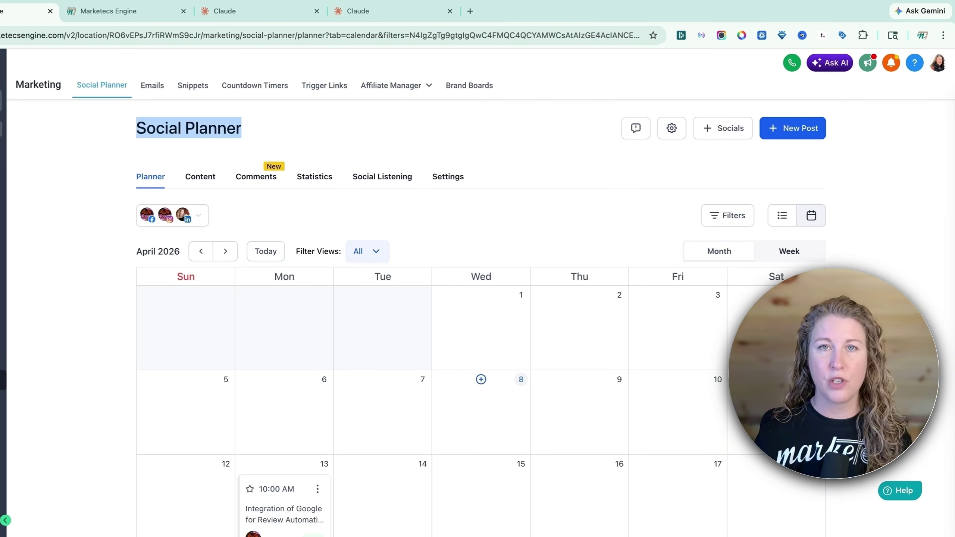
click(497, 223)
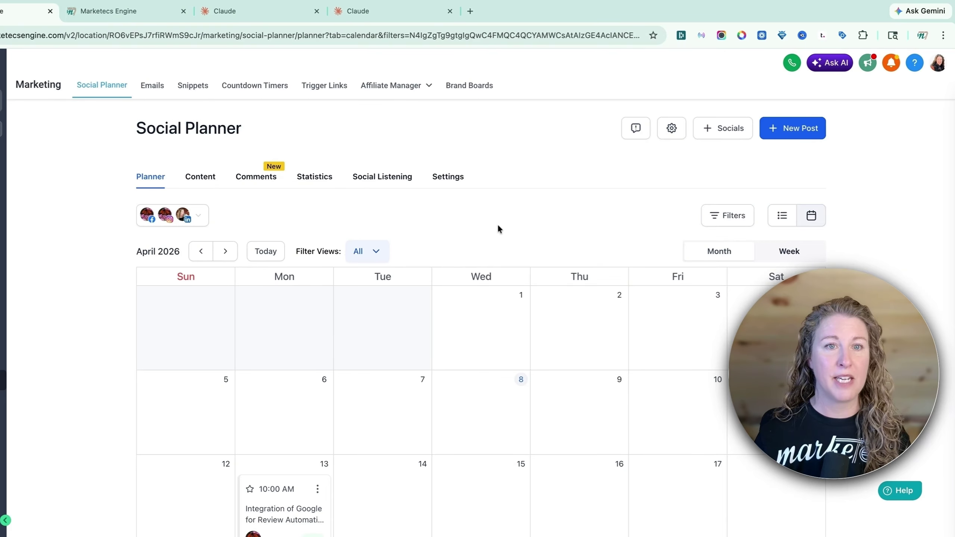
Check the linked social accounts, the platforms available to connect and the explanation of automatic post syncing
click(197, 216)
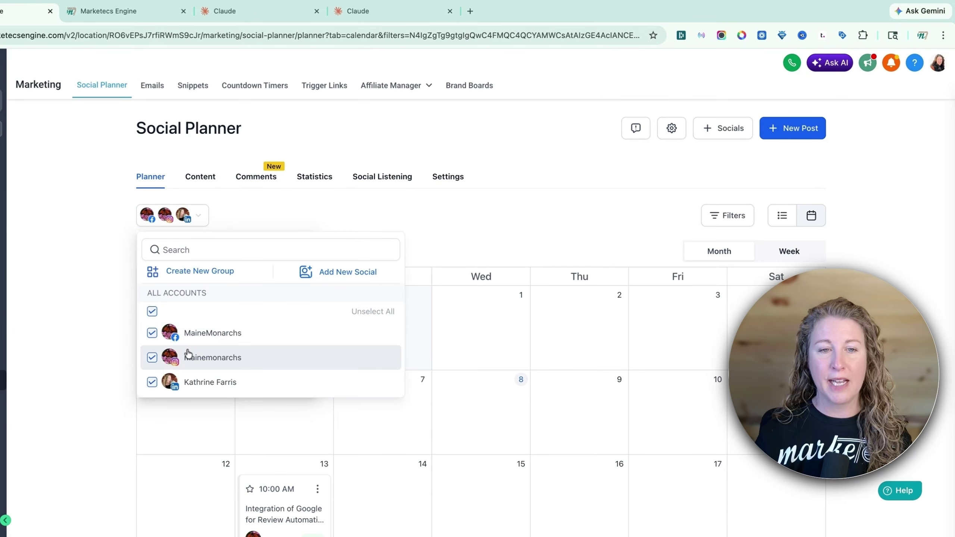
click(467, 232)
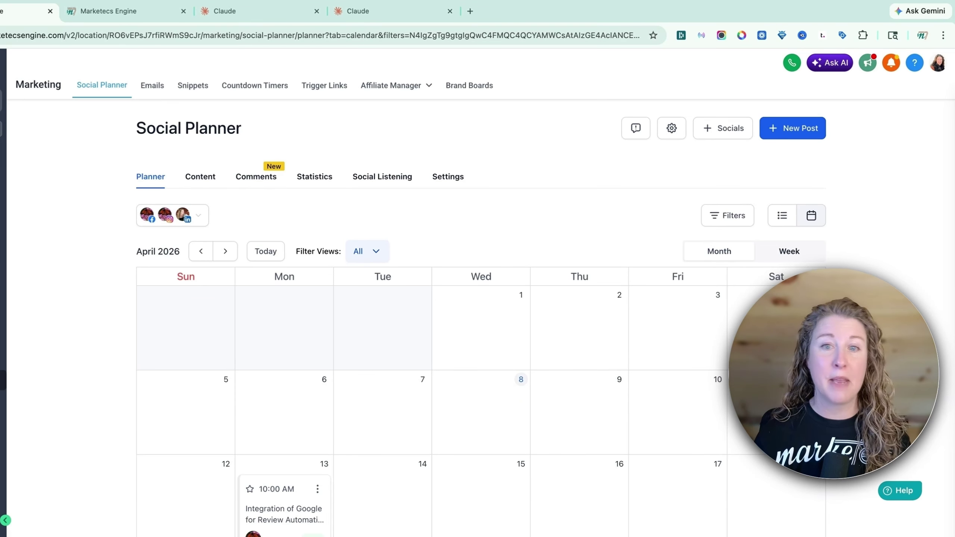
click(715, 129)
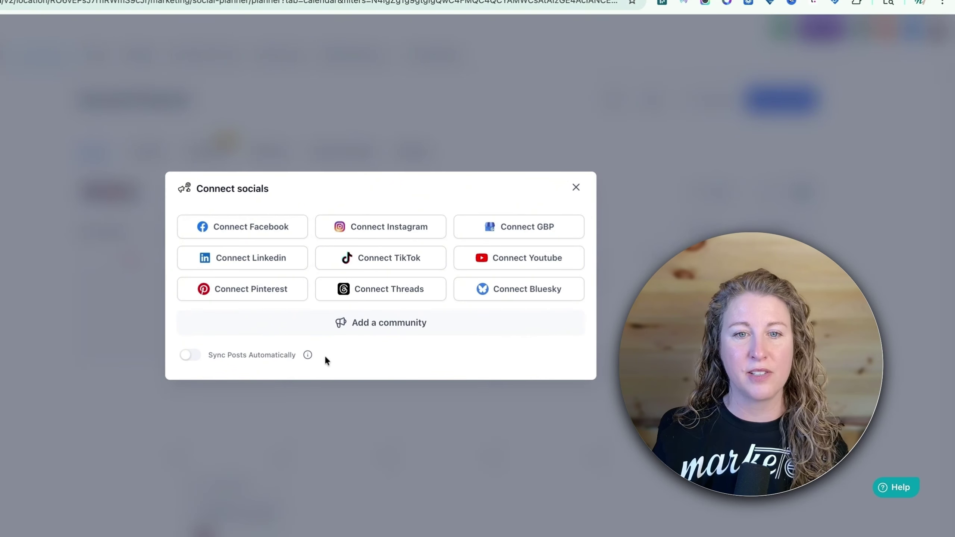
mouse_move(308, 356)
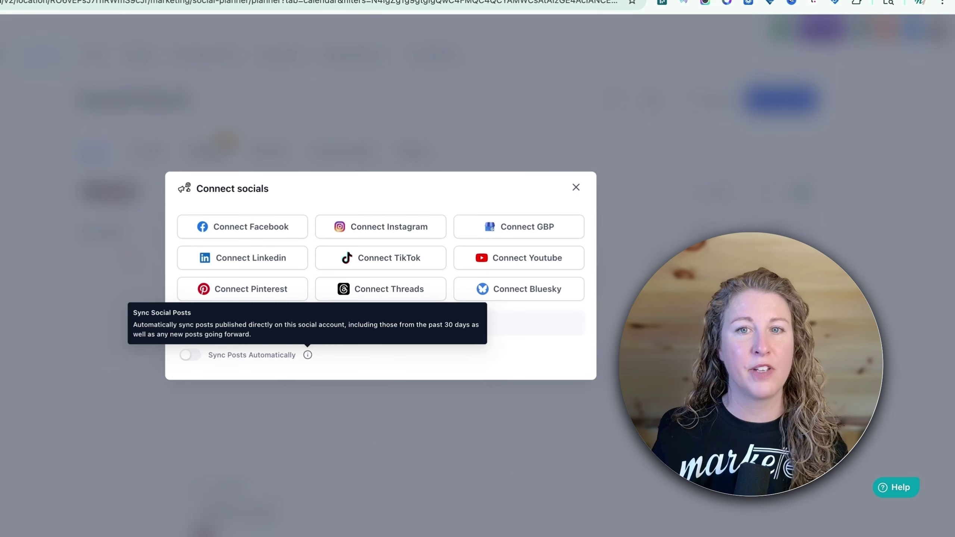
click(576, 187)
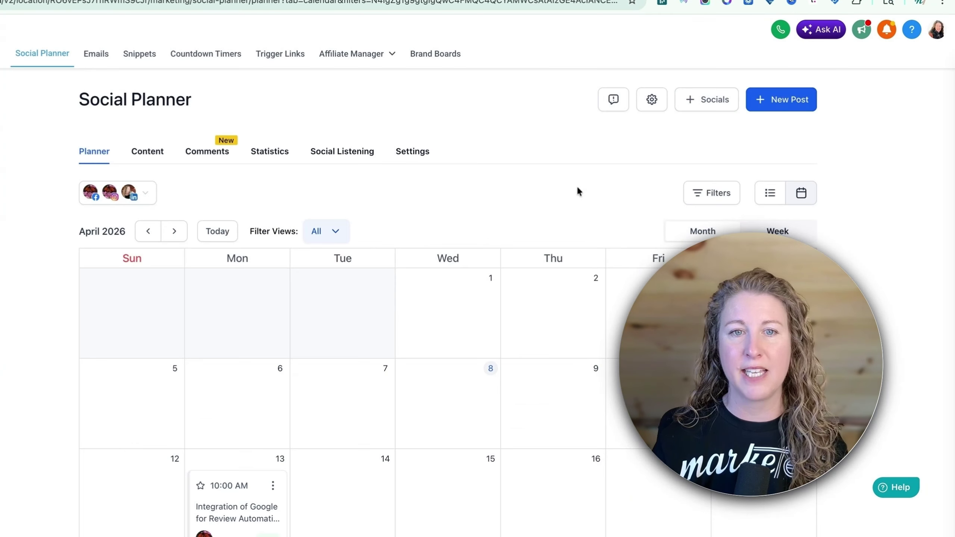
Inspect the filter options for a new planner view, and close them without saving
click(335, 231)
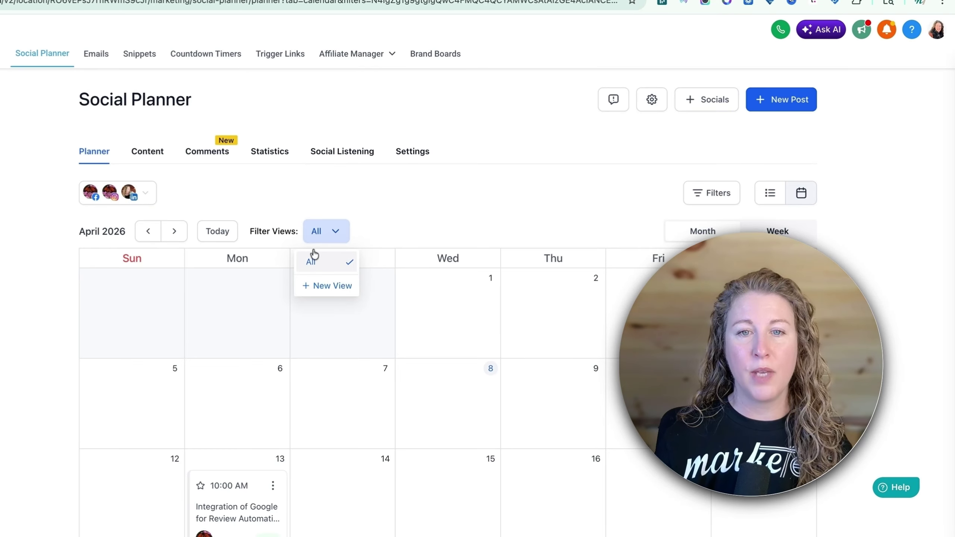
click(317, 286)
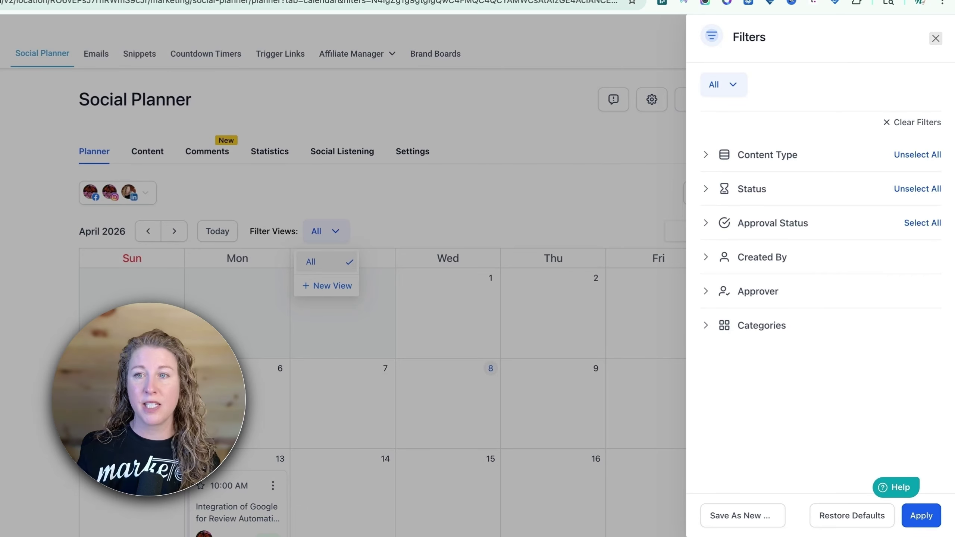
click(937, 39)
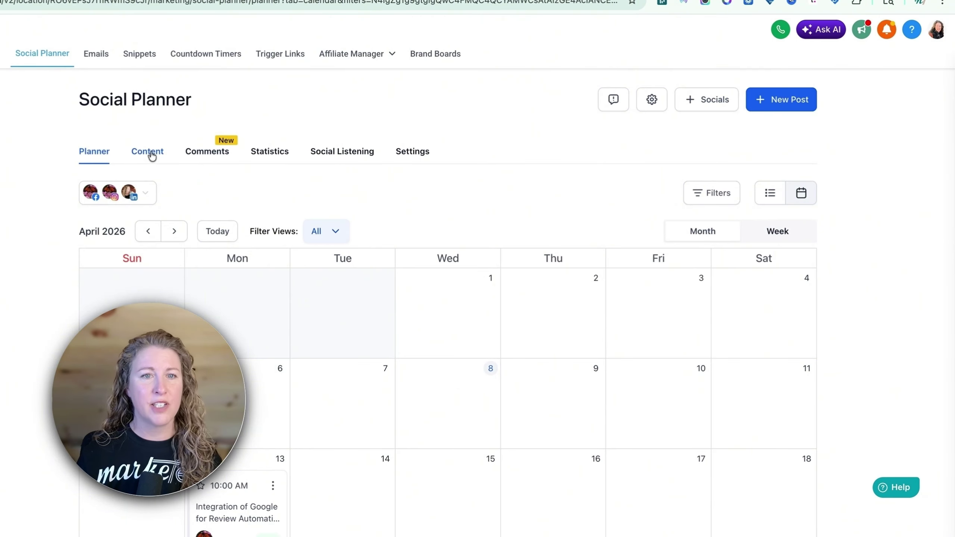
Examine the planner's CSV, recurring and review content lists, including the actions offered for the Google review post
click(148, 151)
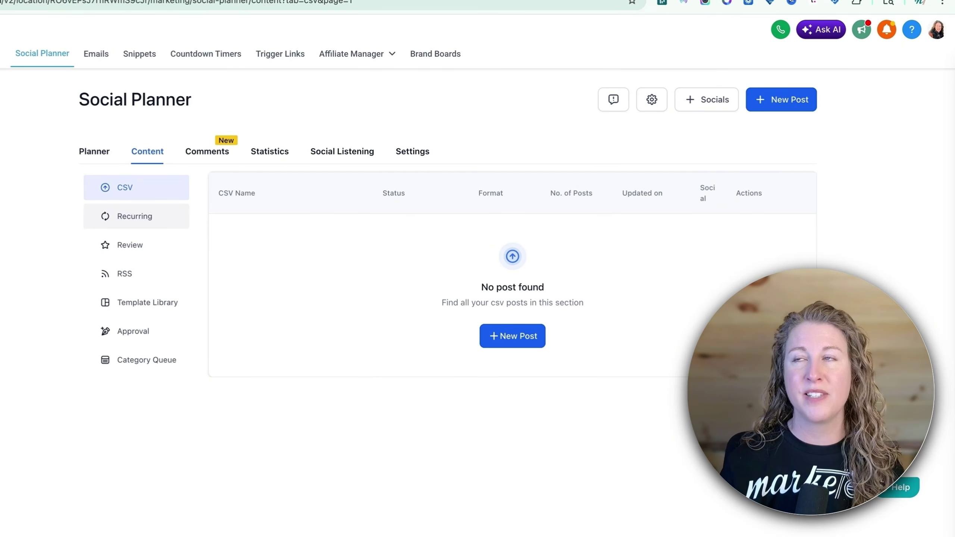
click(135, 216)
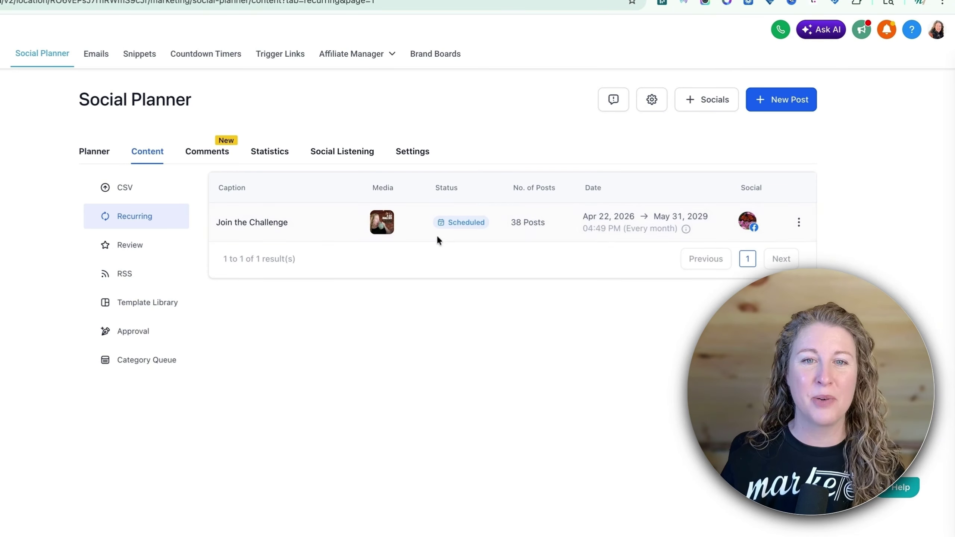
click(128, 247)
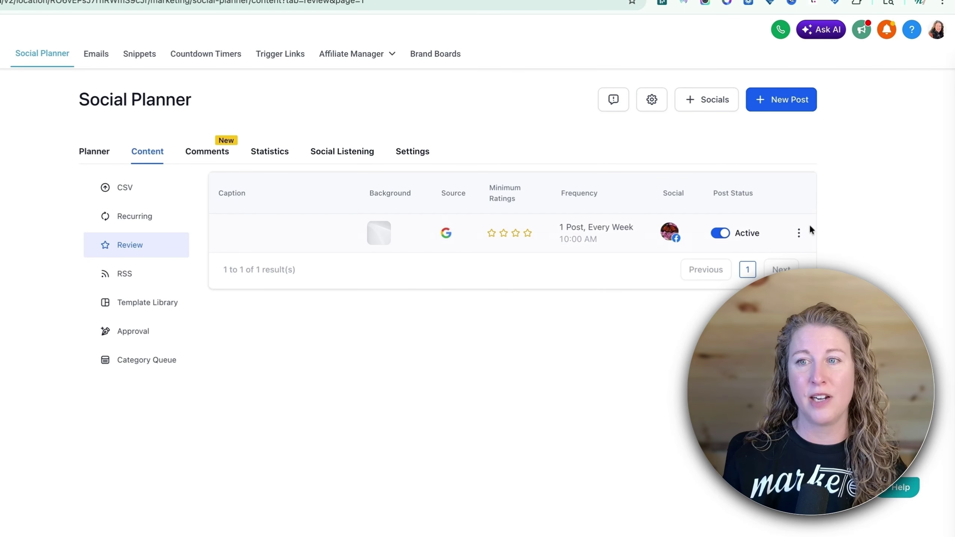
click(798, 233)
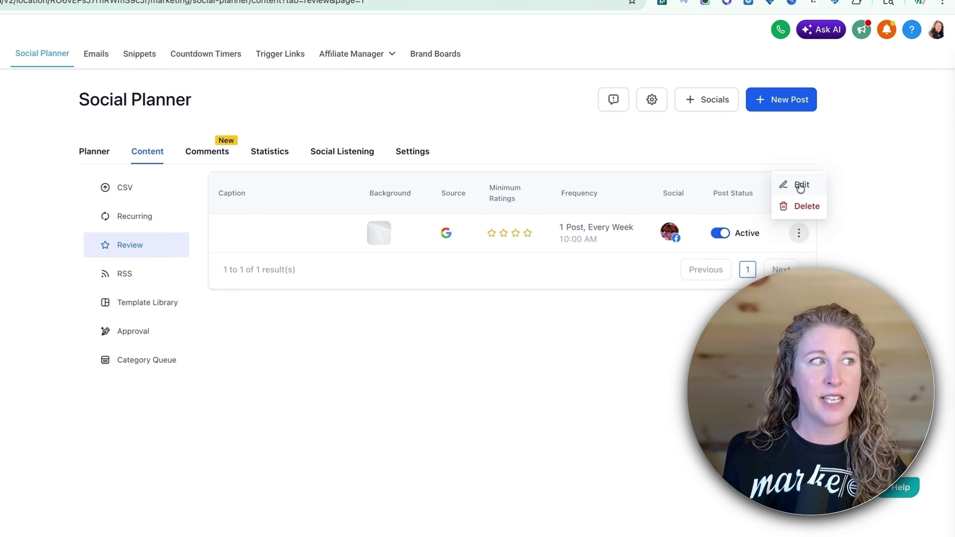
Examine the RSS, template library and approval content lists, including the actions for the Wedding Photographer 1080x1080.csv template
click(125, 278)
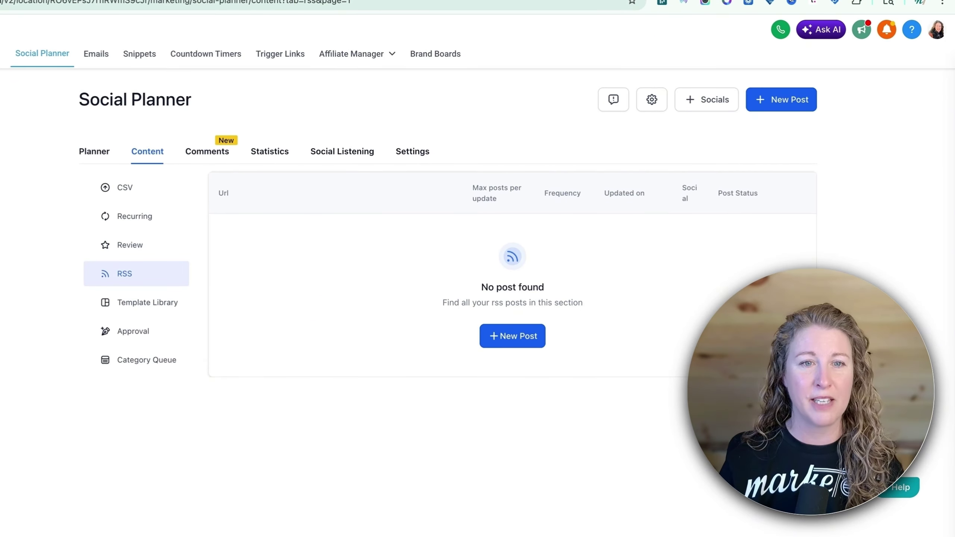
click(145, 303)
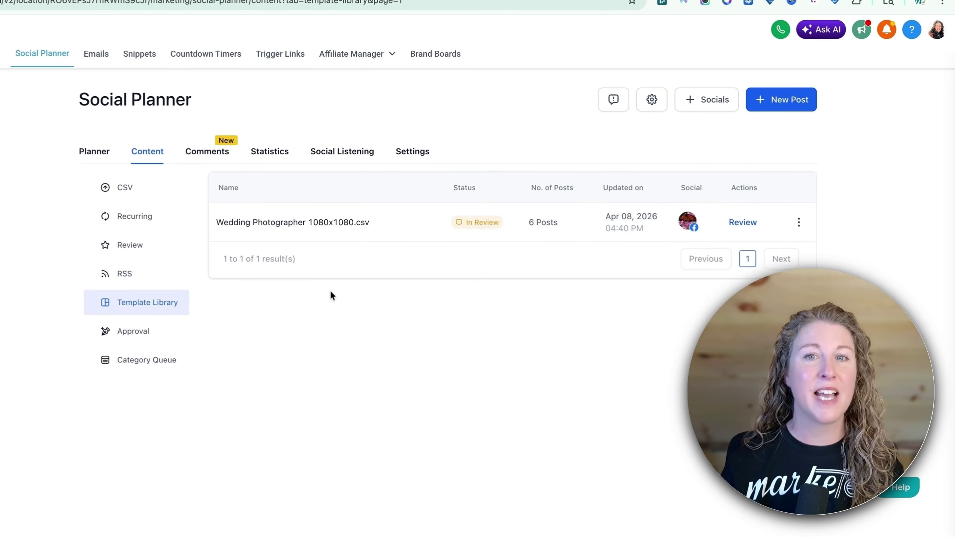
click(785, 101)
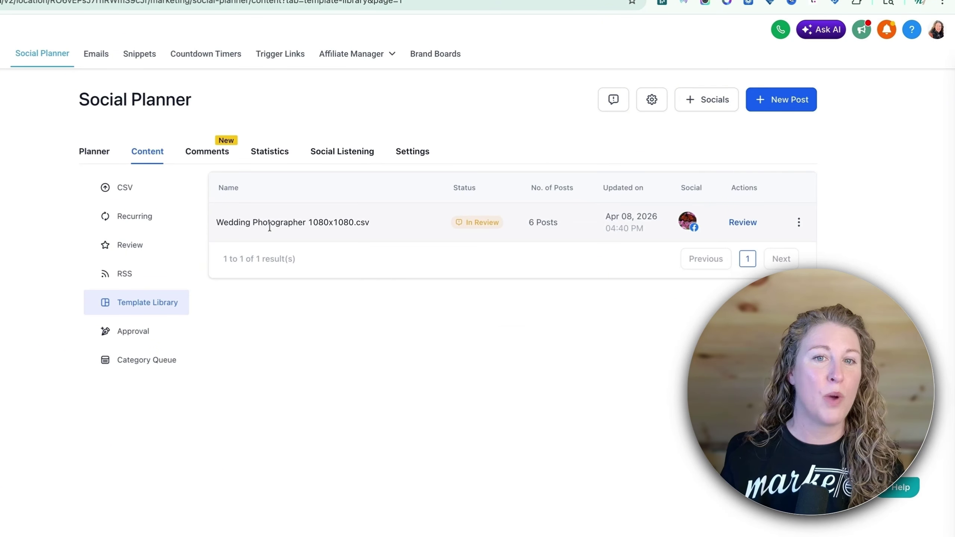
click(799, 222)
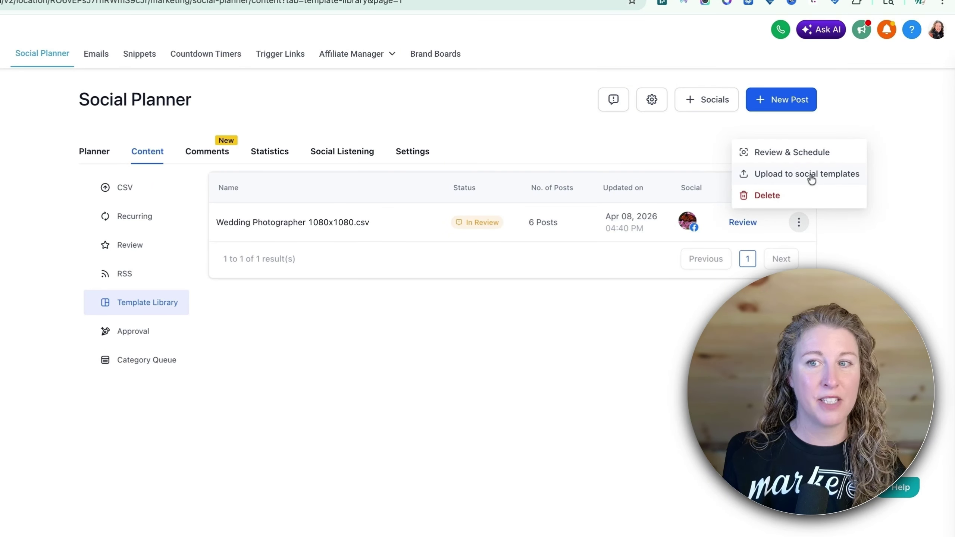
click(340, 397)
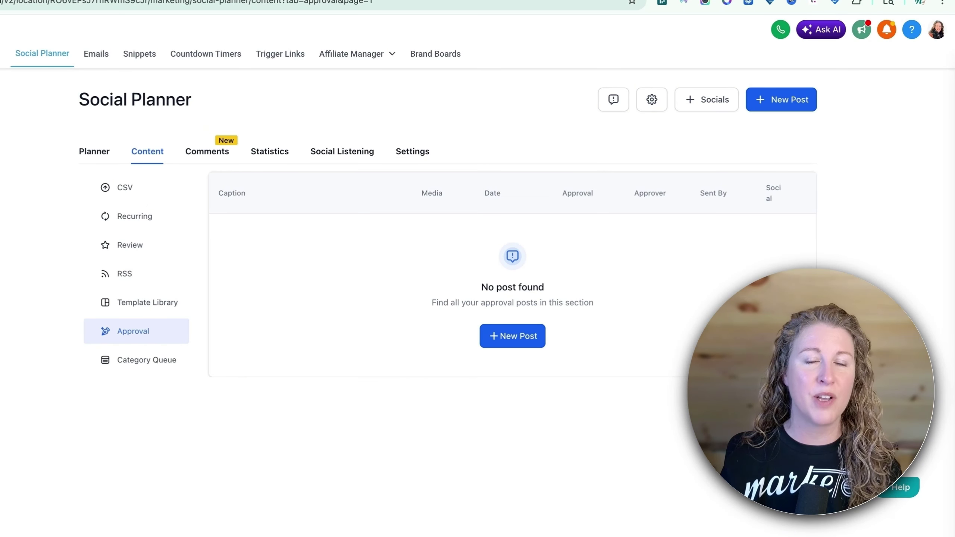
Open the Questions category queue for editing, complete its guided tour and leave the editor without changing the post
click(135, 364)
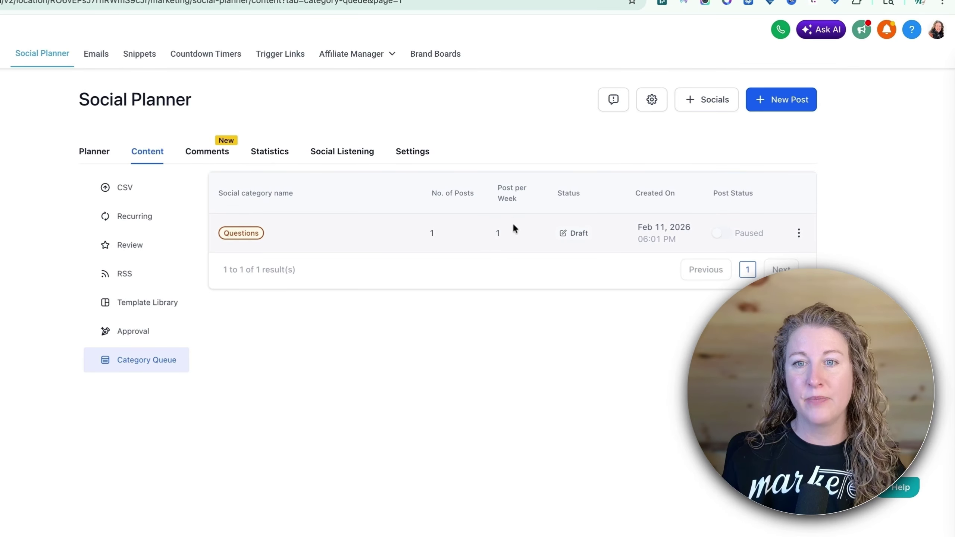
click(798, 233)
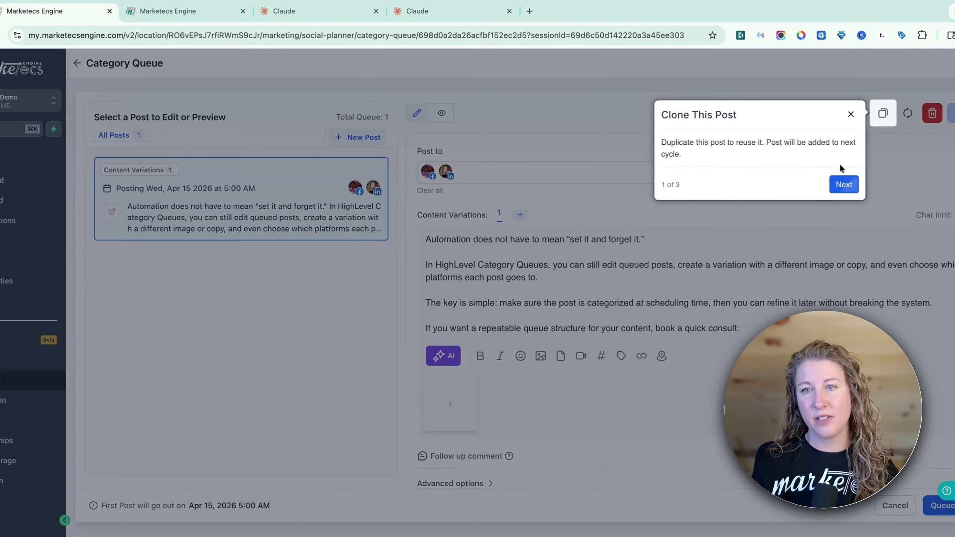
click(845, 185)
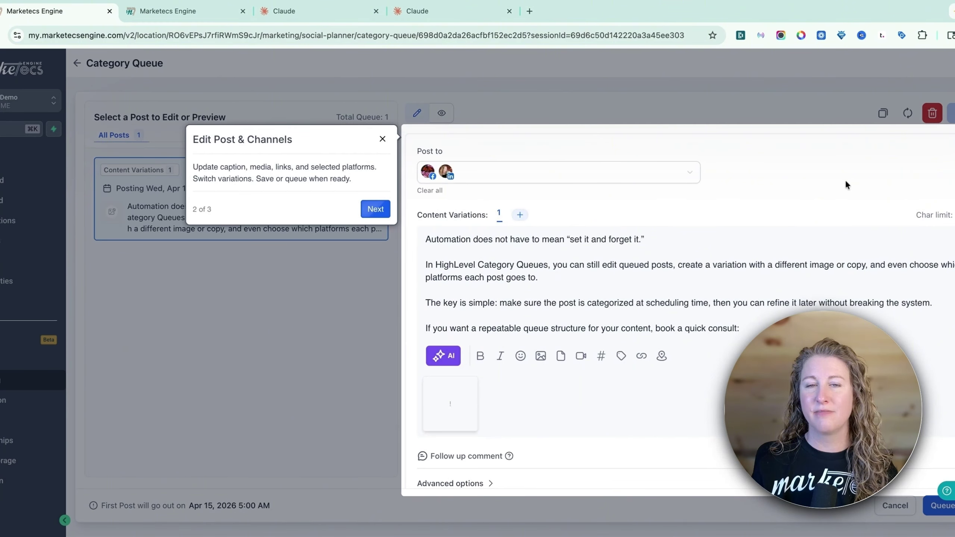
click(375, 209)
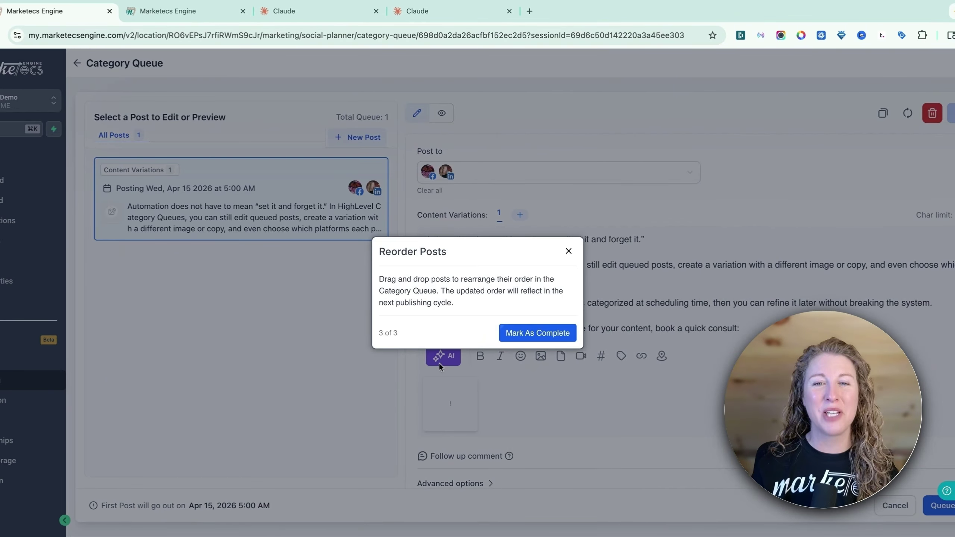
click(548, 333)
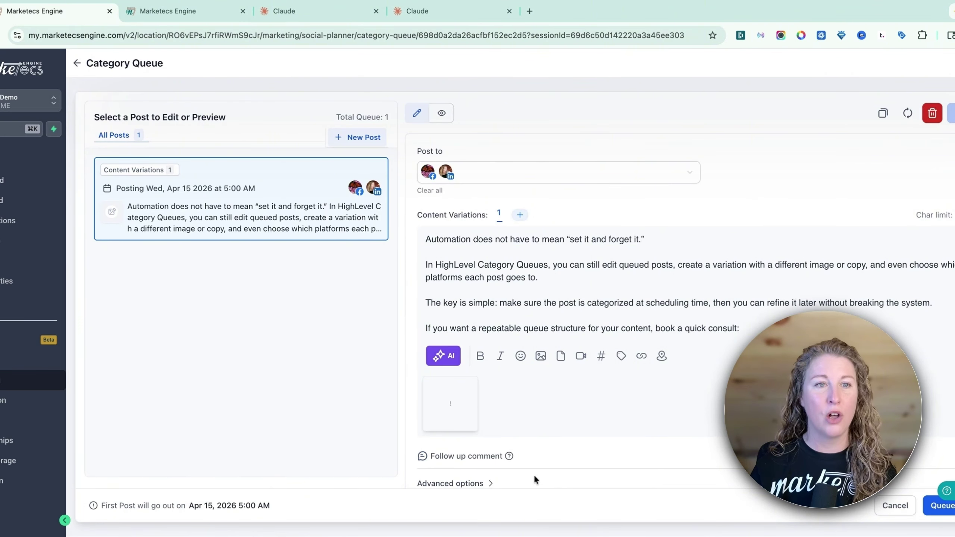
click(895, 506)
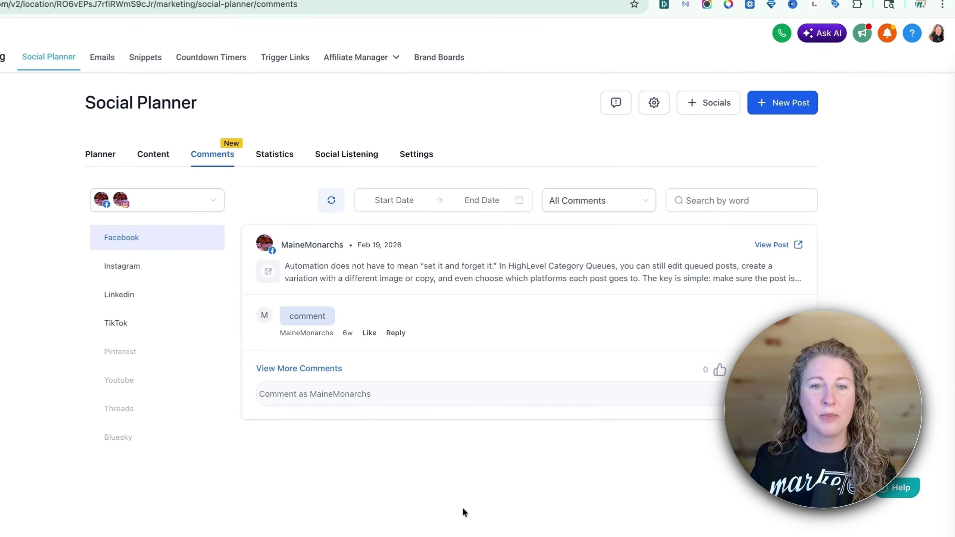
Look over the social post statistics and the social listening trends for Google, Pinterest, Wikipedia and TikTok
click(280, 157)
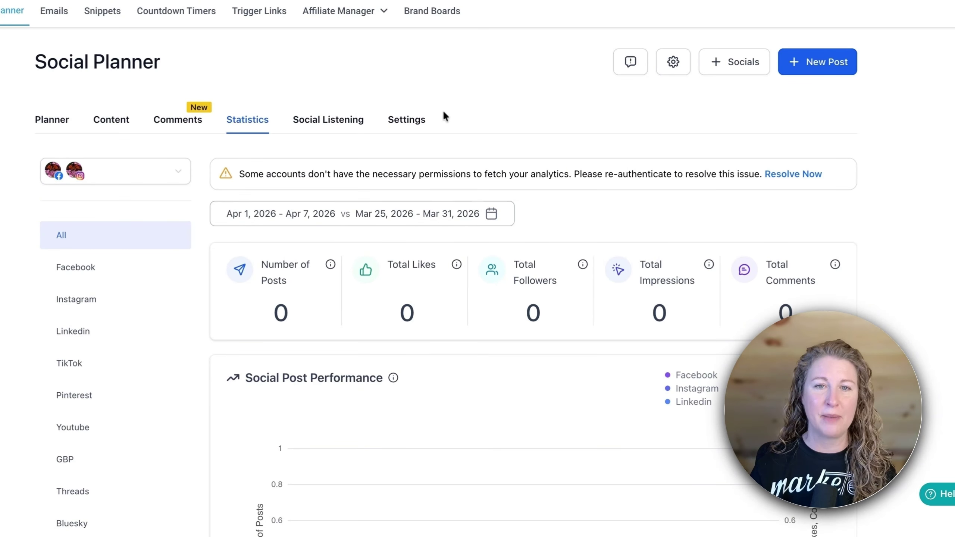
click(338, 121)
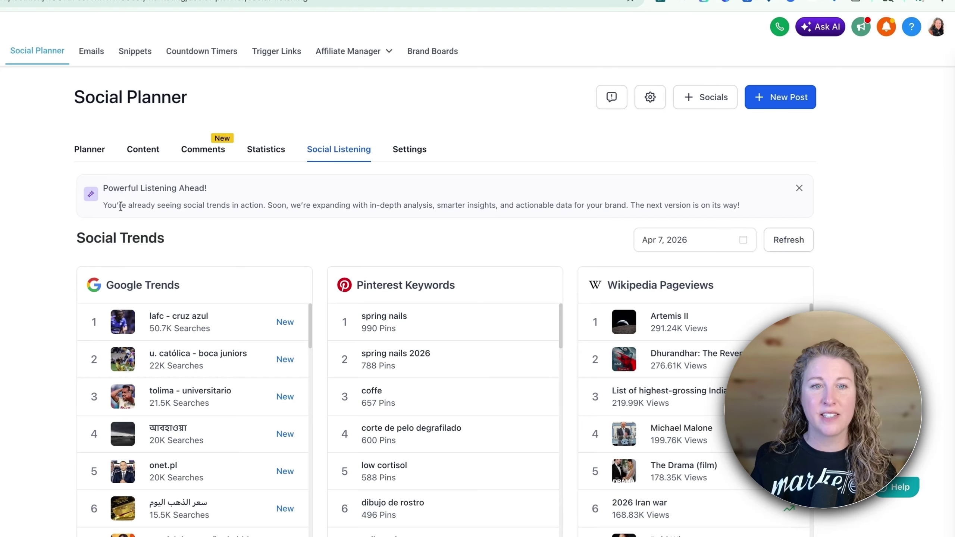
drag(120, 206, 549, 205)
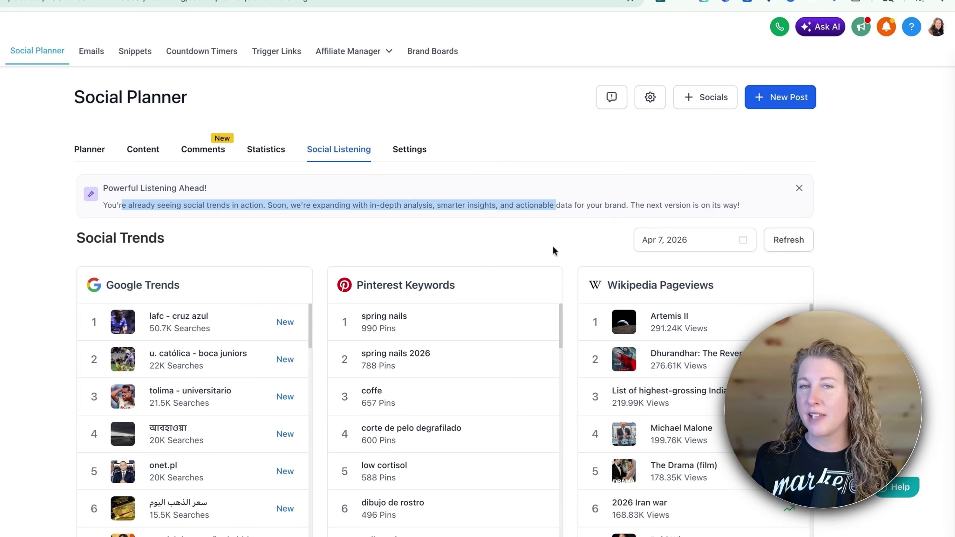
click(333, 237)
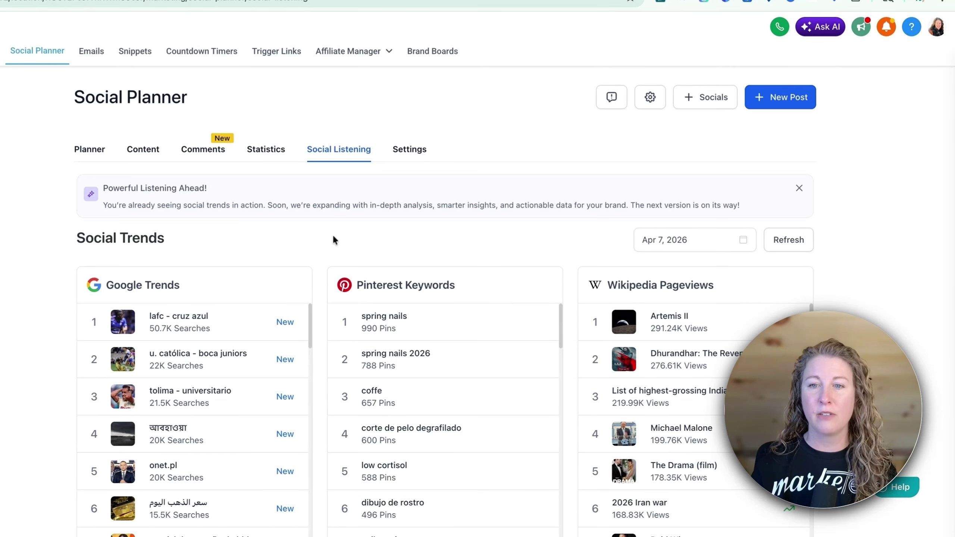
scroll(416, 375, down, 10)
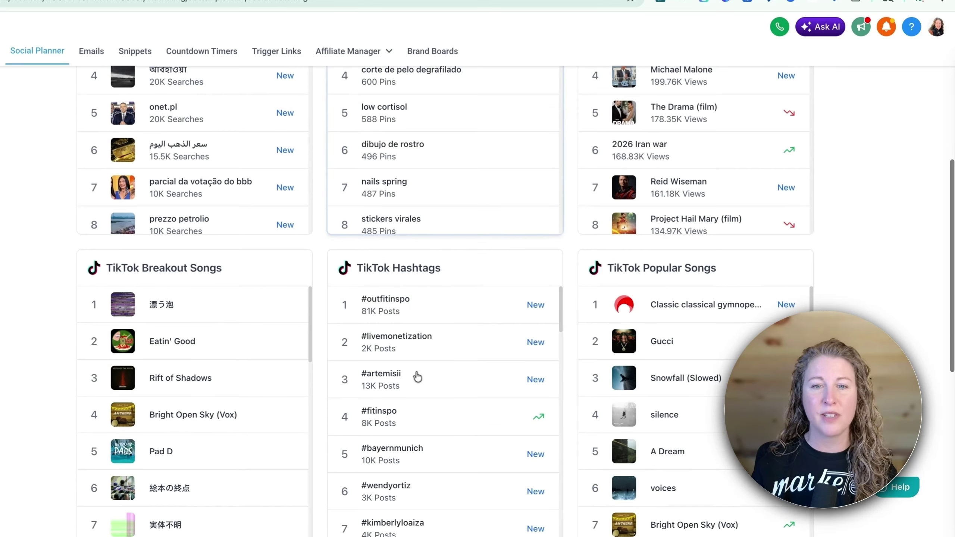
scroll(416, 376, up, 10)
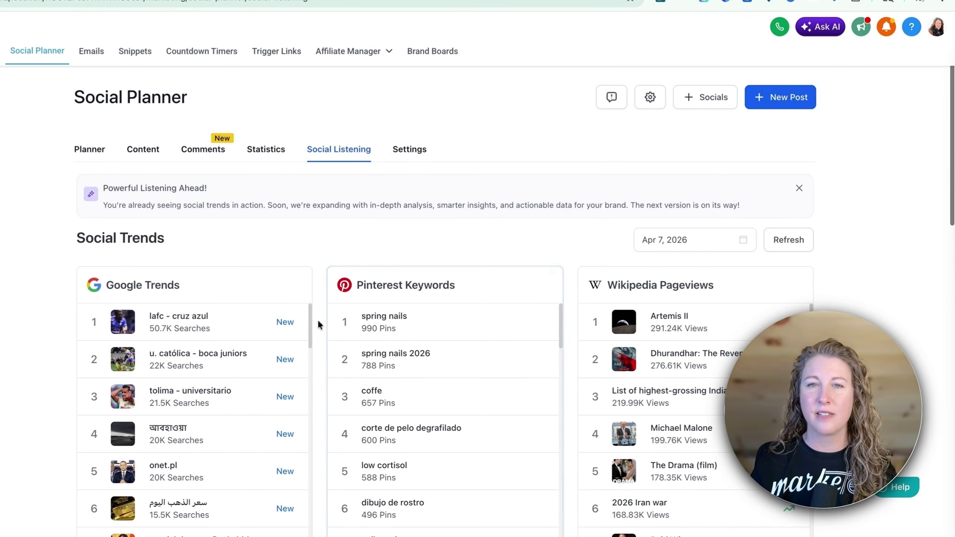
Look through the Social Planner settings for social accounts, communities, notifications, social categories, watermark and global settings, and return to the planner
click(409, 149)
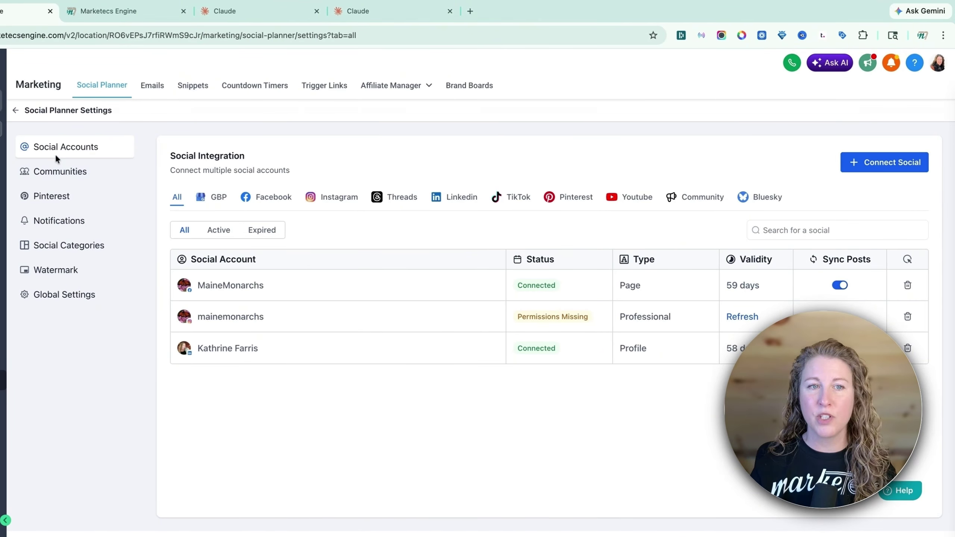
click(52, 179)
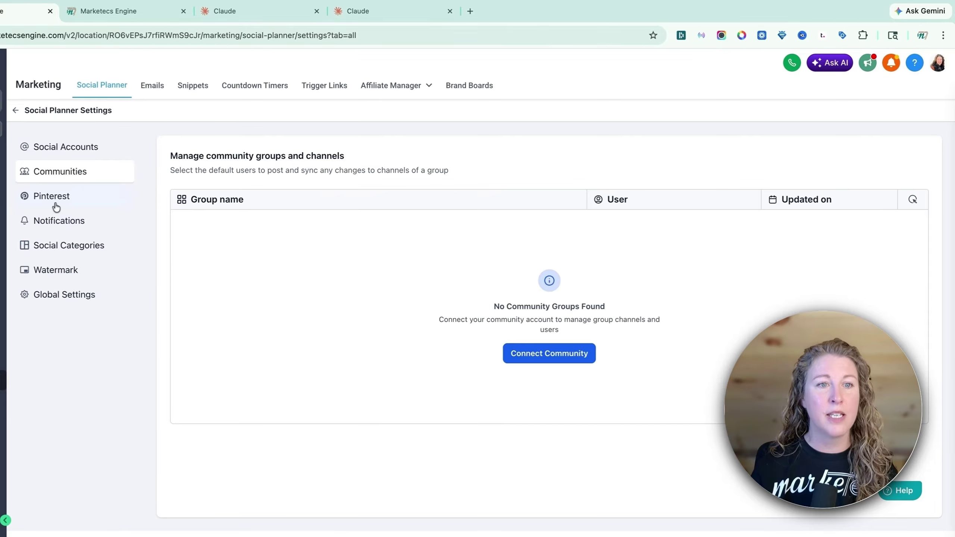
click(49, 226)
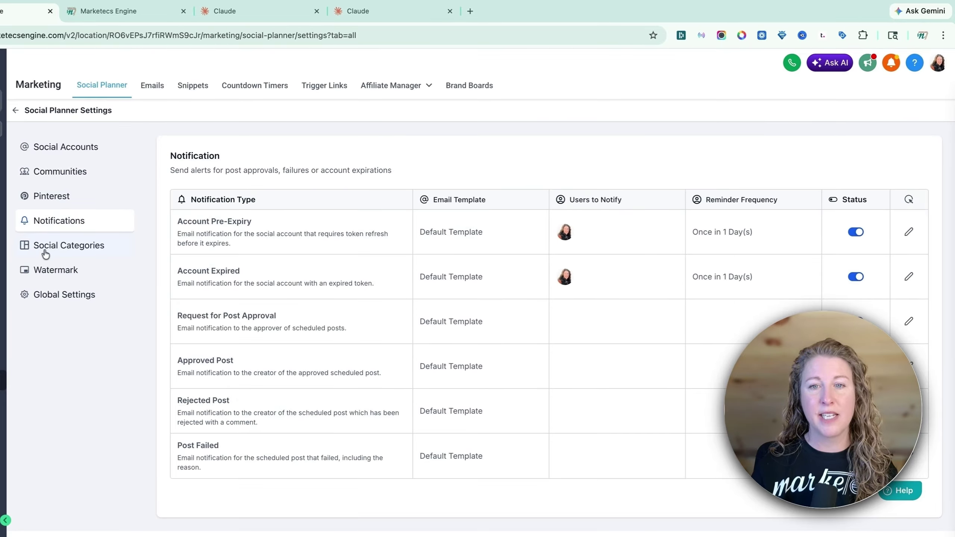
click(49, 250)
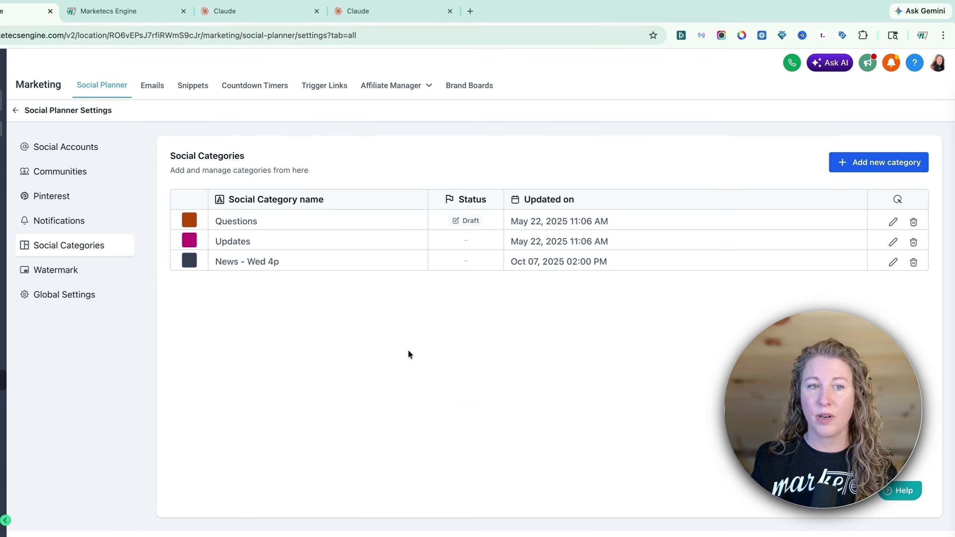
click(54, 270)
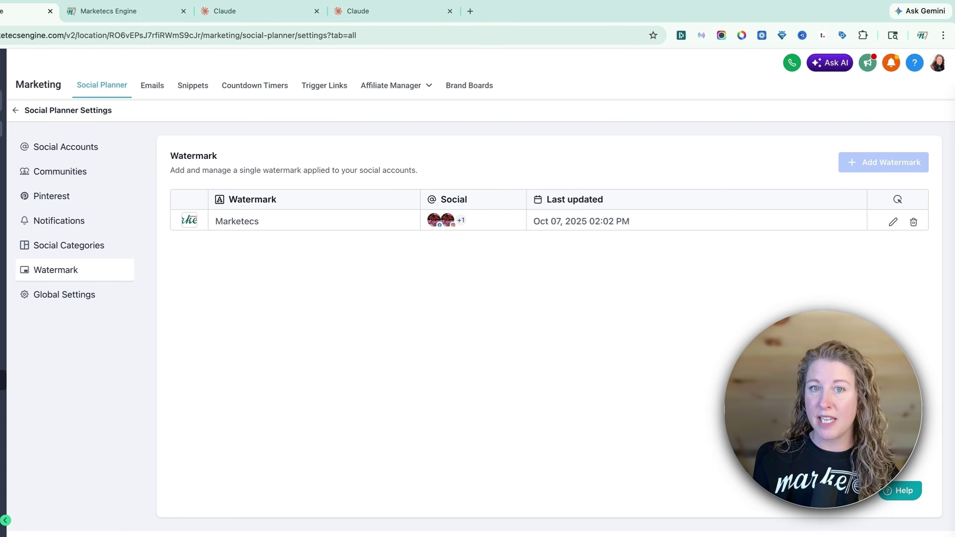
click(65, 301)
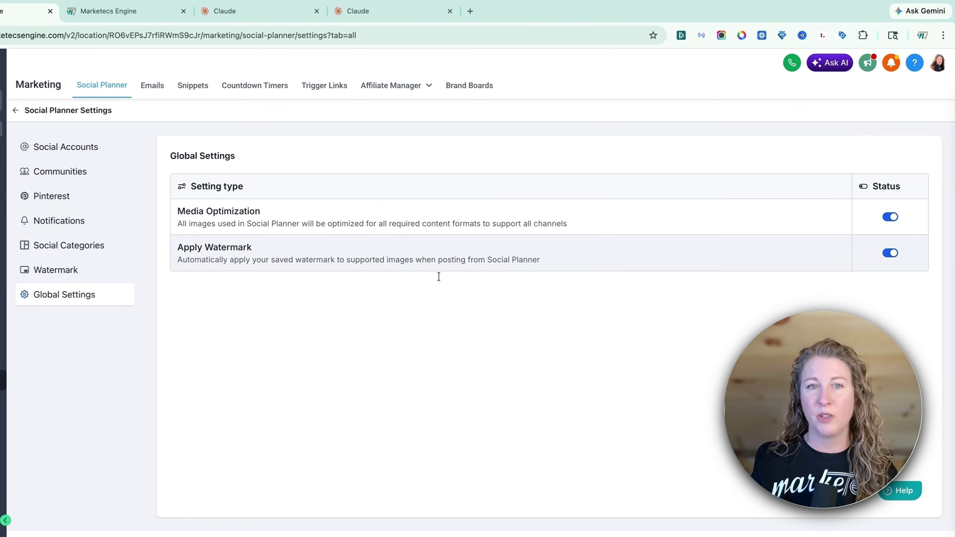
click(25, 105)
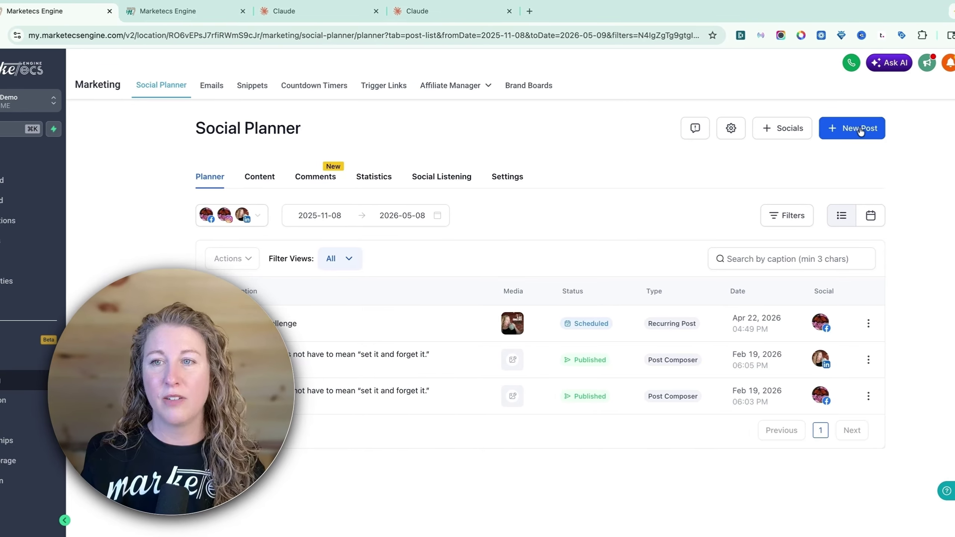
Check the new post options and switch to the Ask AI conversation to read its social media content plan through the suggested posting cadence
click(860, 130)
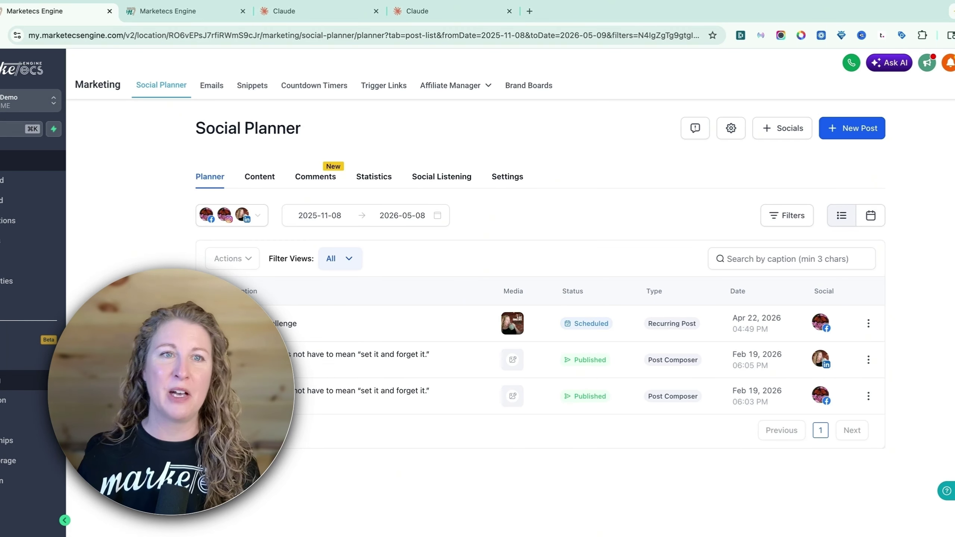
click(167, 11)
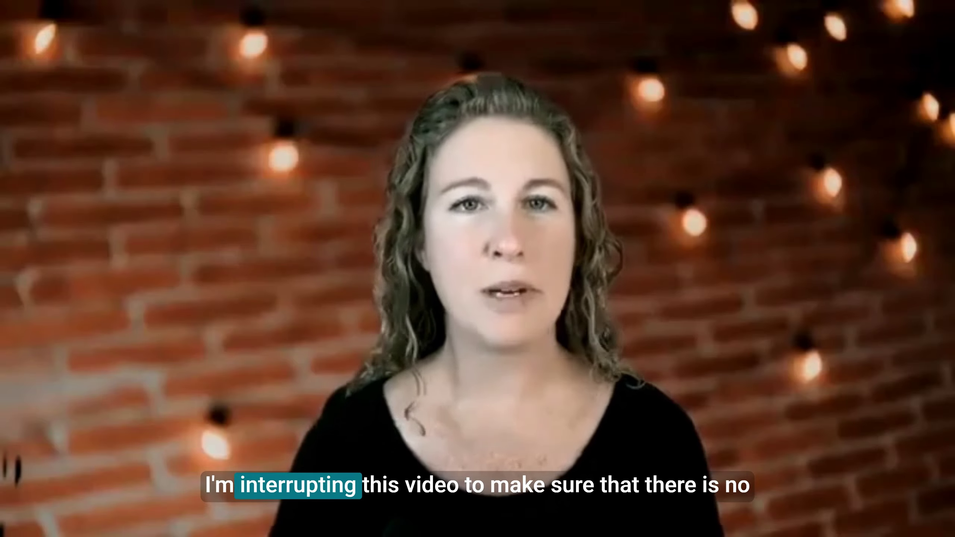
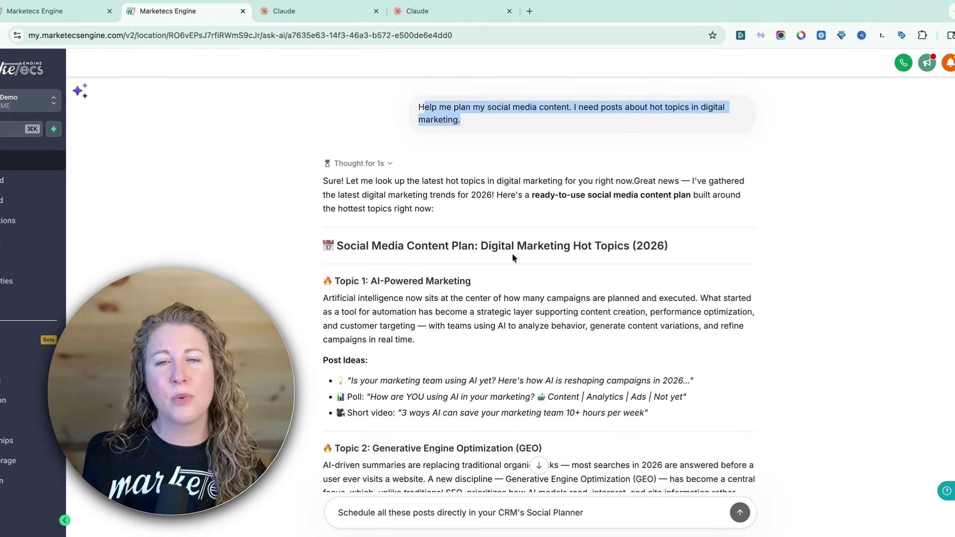
scroll(534, 279, down, 5)
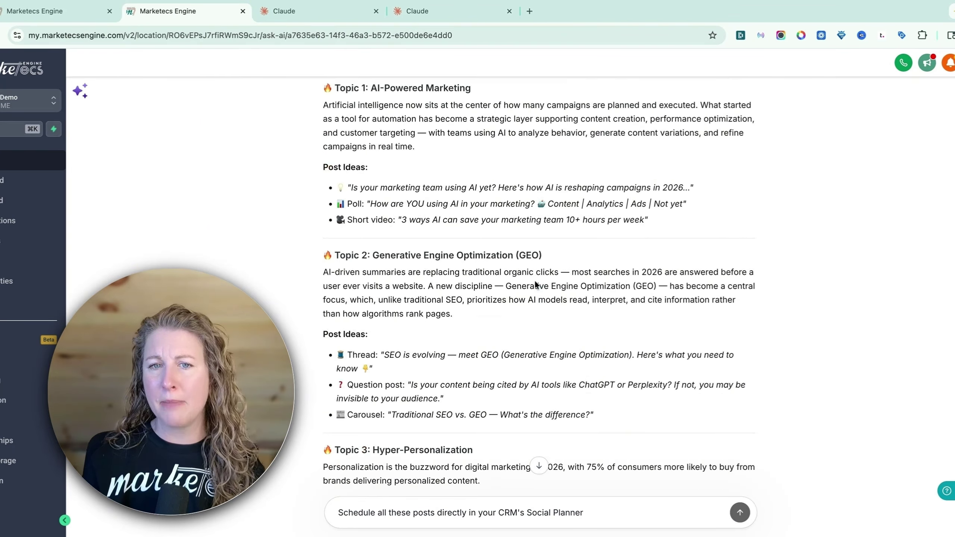
scroll(537, 285, down, 1)
scroll(538, 370, down, 9)
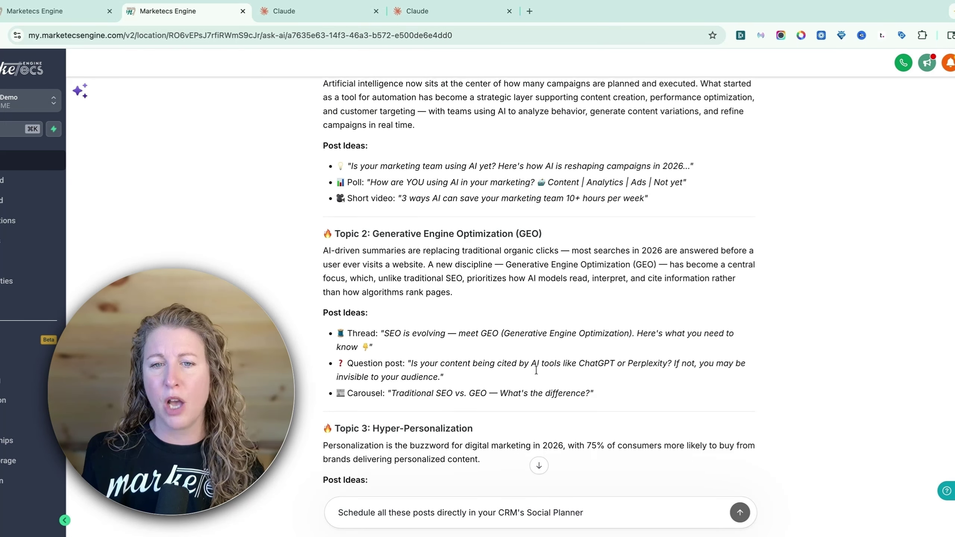
scroll(536, 370, down, 12)
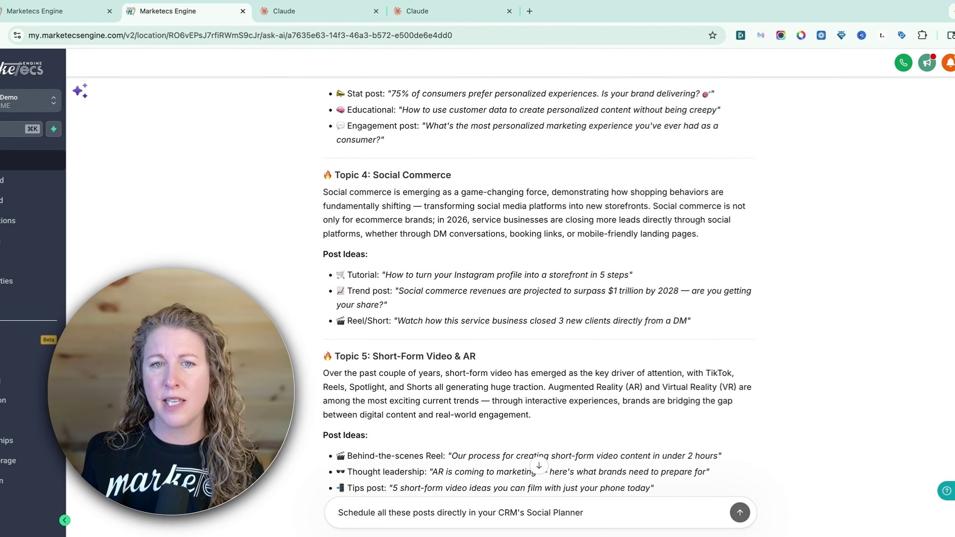
scroll(538, 285, down, 4)
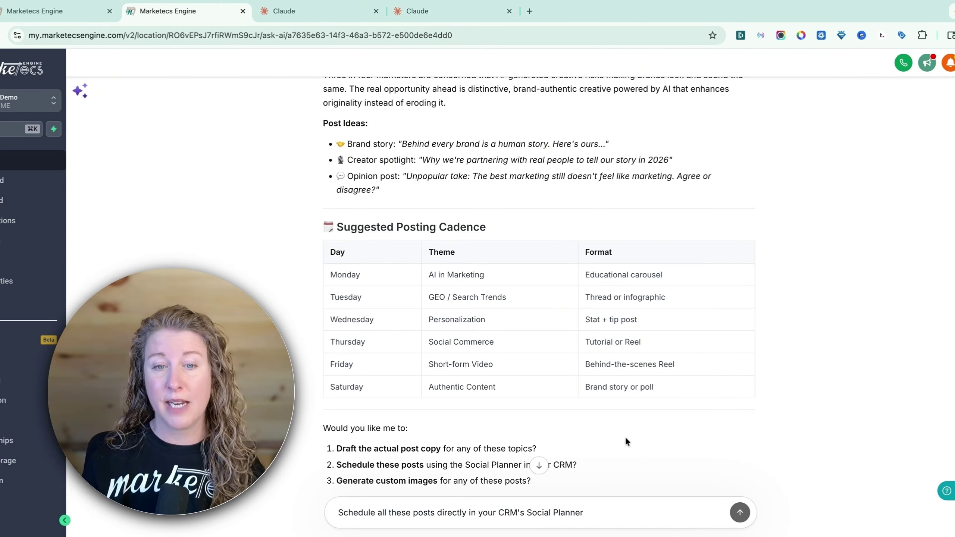
Examine the follow-up options and the first drafted posts, and highlight the prompt asking to draft the actual post copy
scroll(625, 436, down, 5)
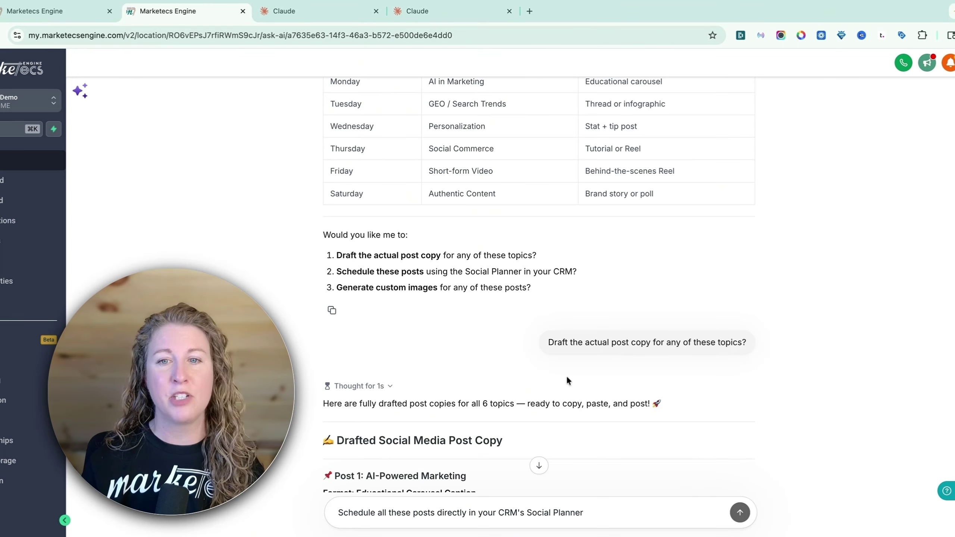
scroll(619, 374, down, 10)
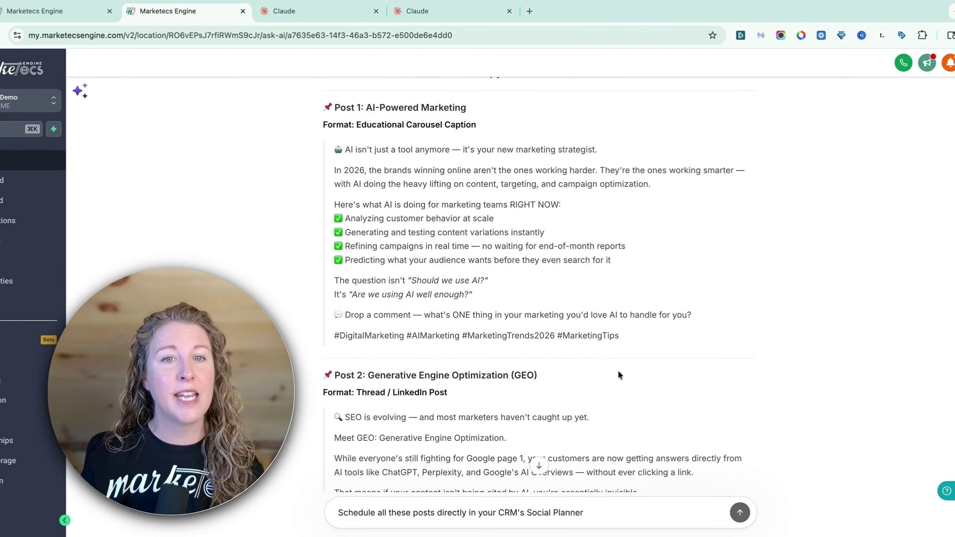
scroll(619, 374, down, 7)
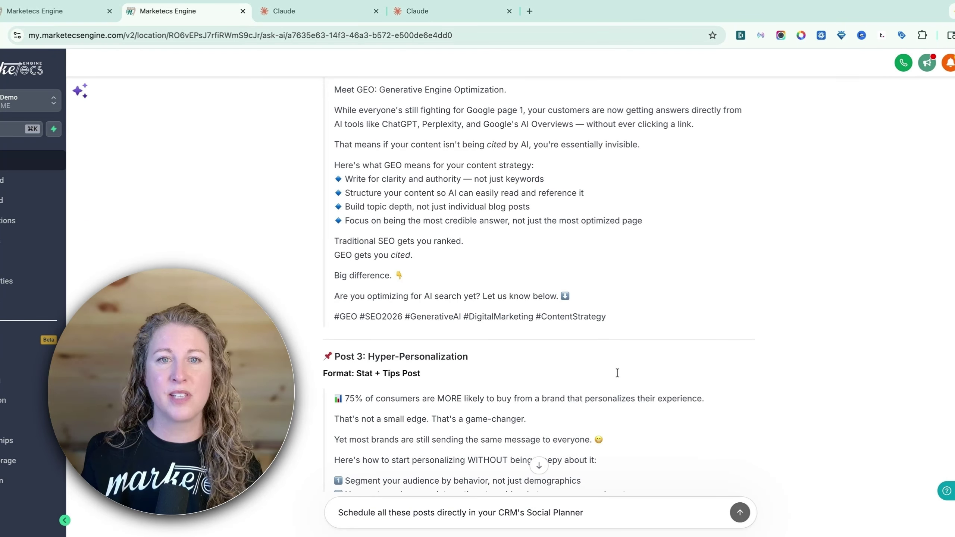
scroll(617, 373, up, 15)
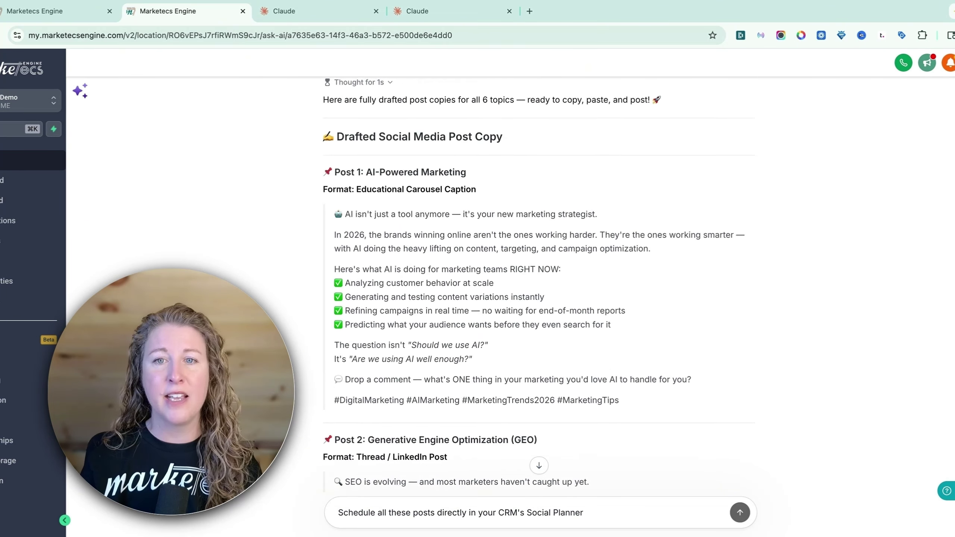
scroll(540, 297, up, 2)
drag(551, 288, 789, 291)
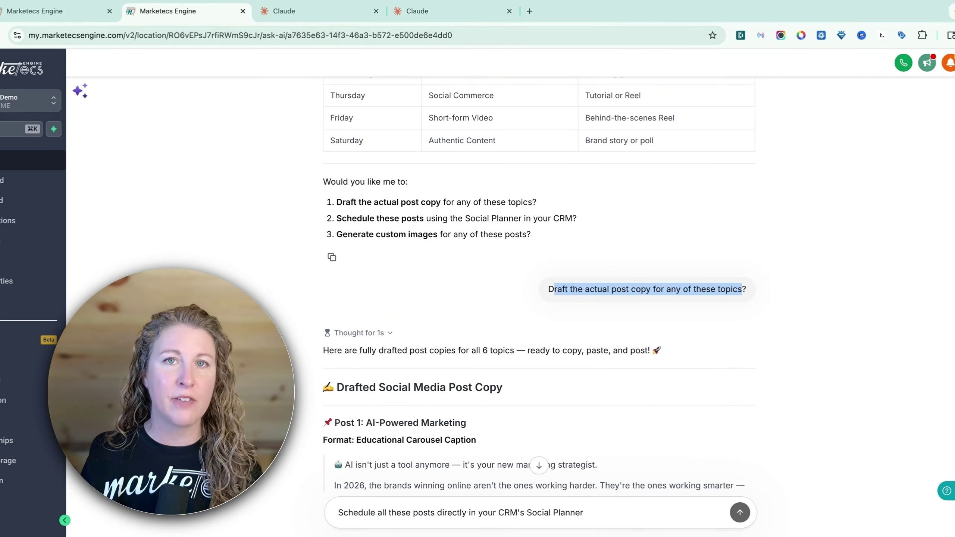
Read the drafted posts through to the quick reference summary, highlighting the hashtags of the AI-Powered Marketing post
scroll(468, 381, down, 8)
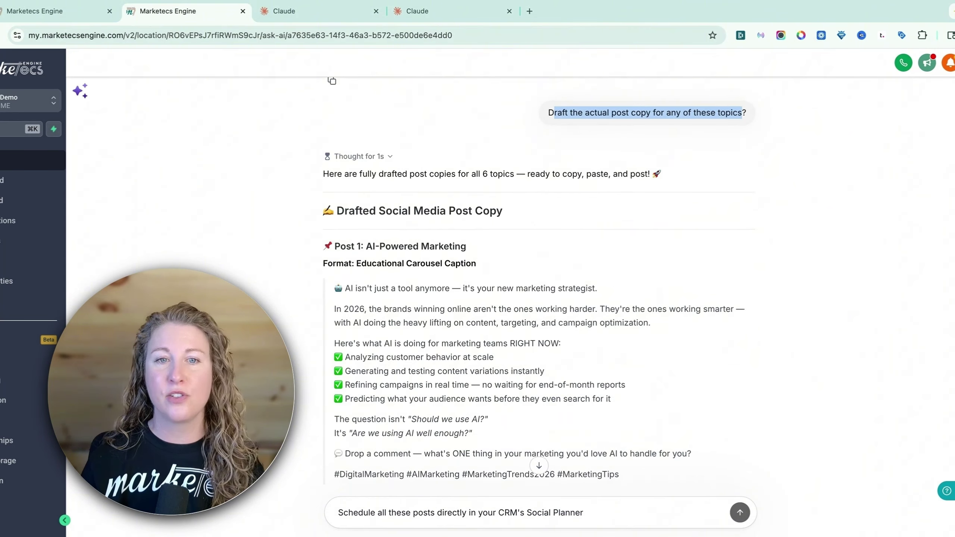
scroll(527, 346, down, 6)
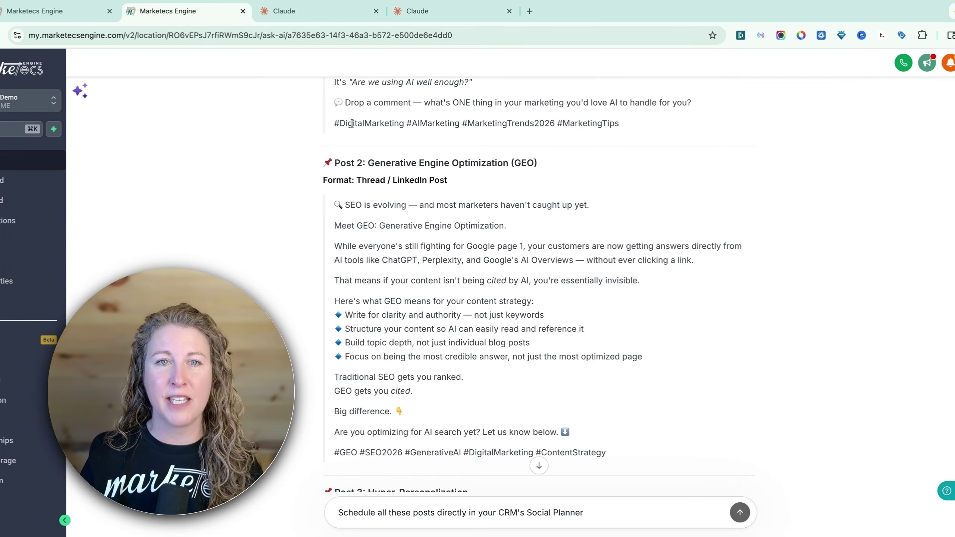
drag(352, 123, 619, 124)
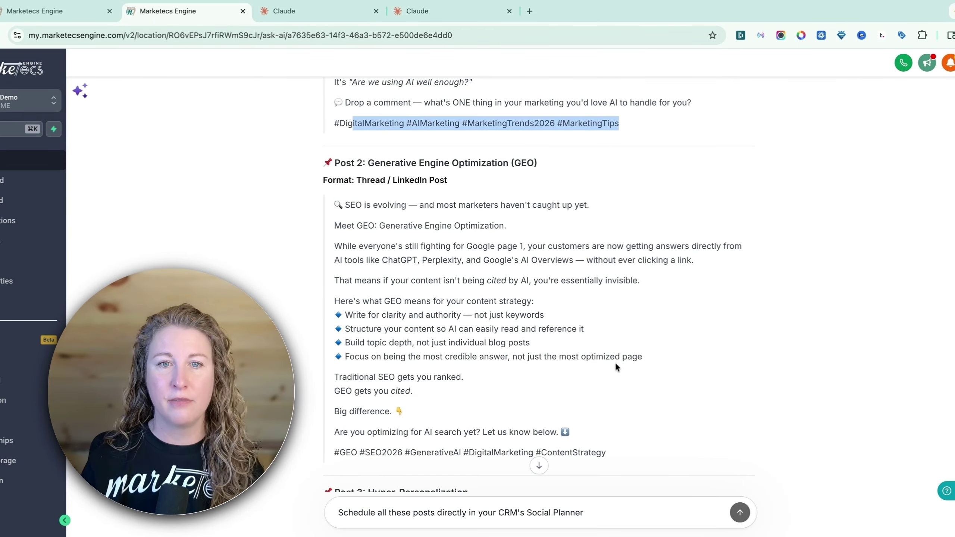
scroll(526, 363, down, 2)
scroll(578, 354, down, 15)
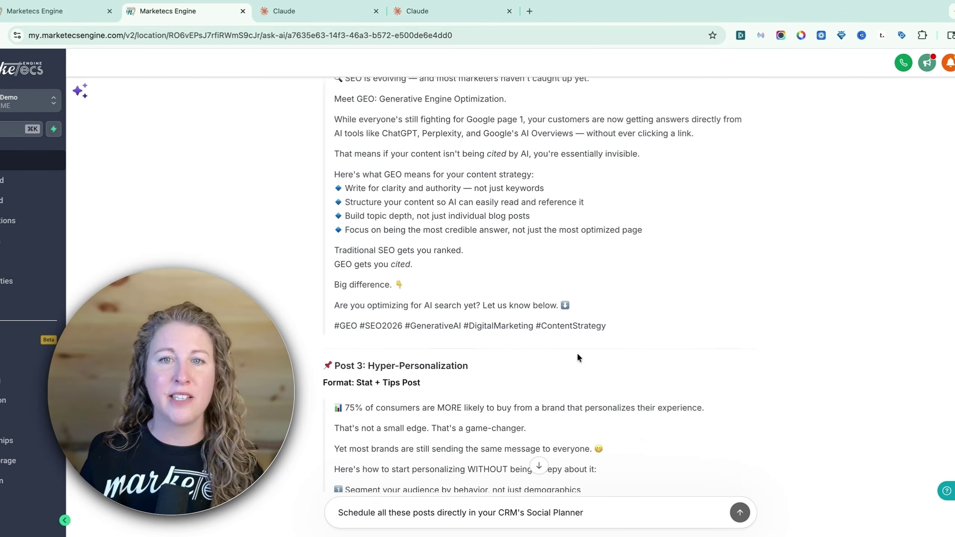
scroll(577, 352, down, 18)
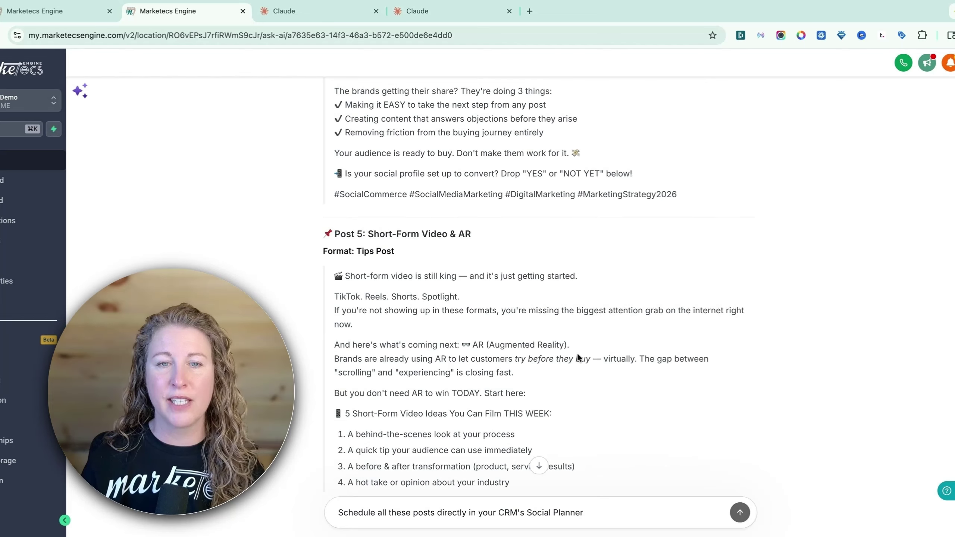
scroll(301, 185, down, 7)
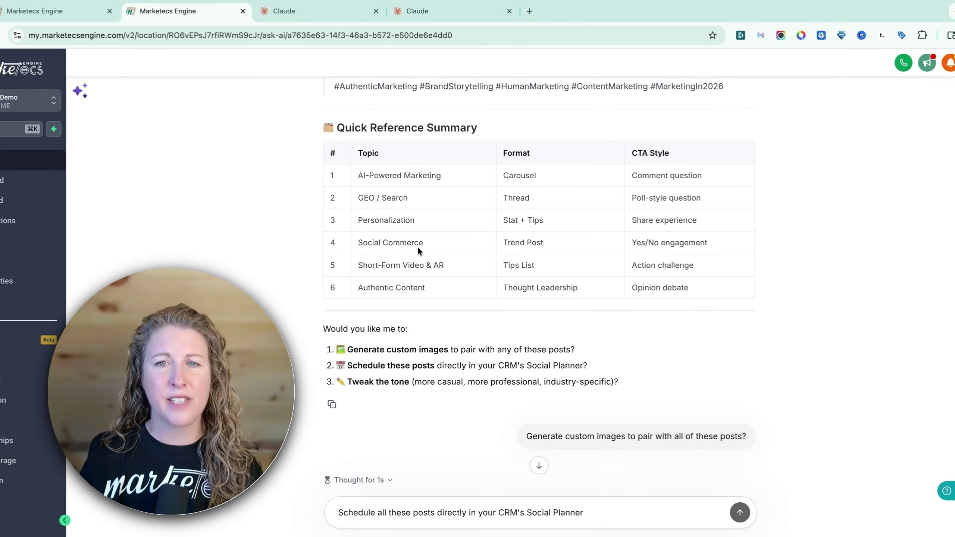
Highlight the prompt asking for custom images and review the image generated for each post, through to the content pack summary
scroll(660, 363, down, 6)
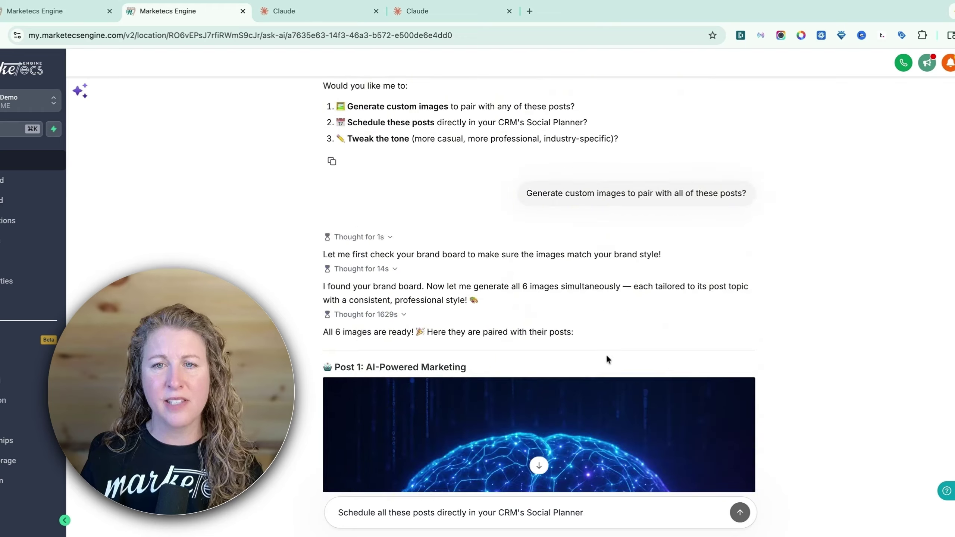
drag(536, 193, 754, 207)
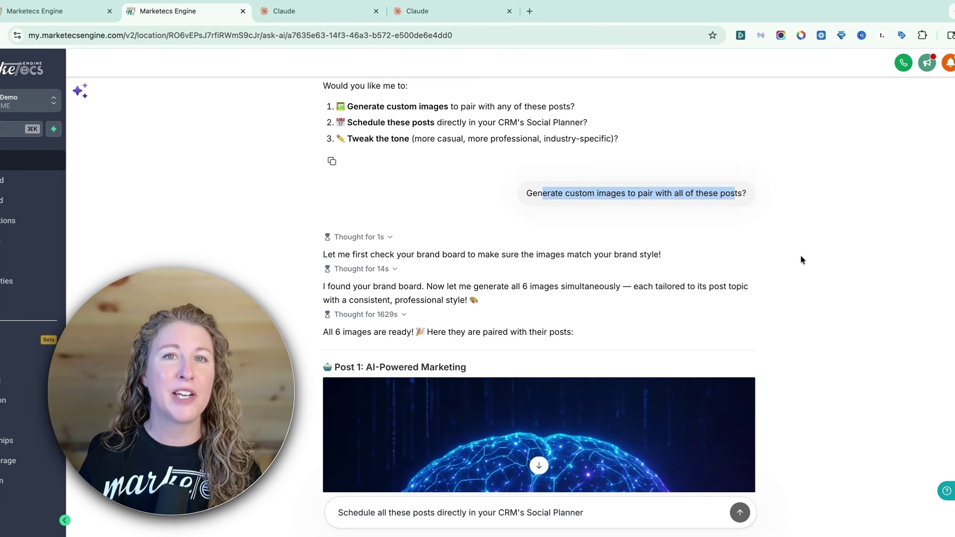
scroll(796, 270, down, 4)
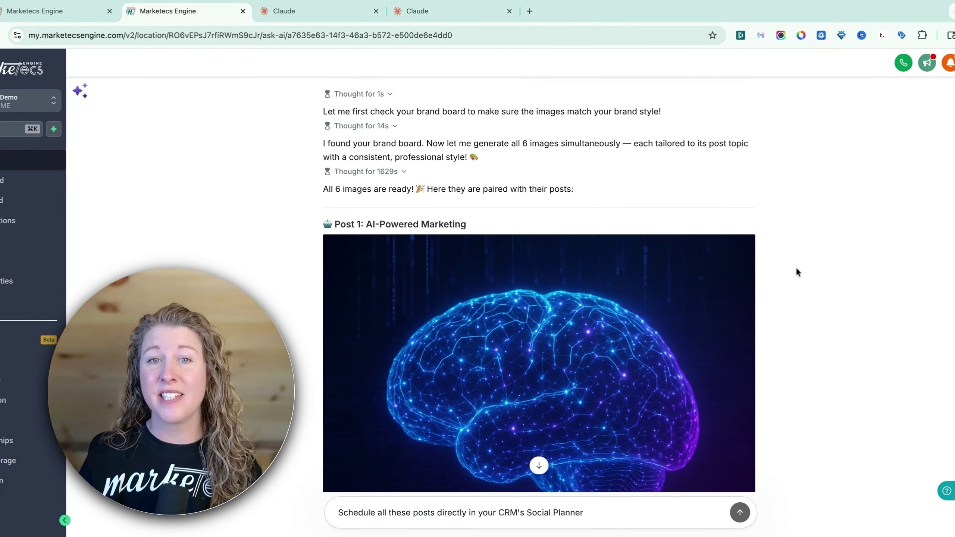
scroll(796, 267, down, 12)
scroll(539, 284, down, 20)
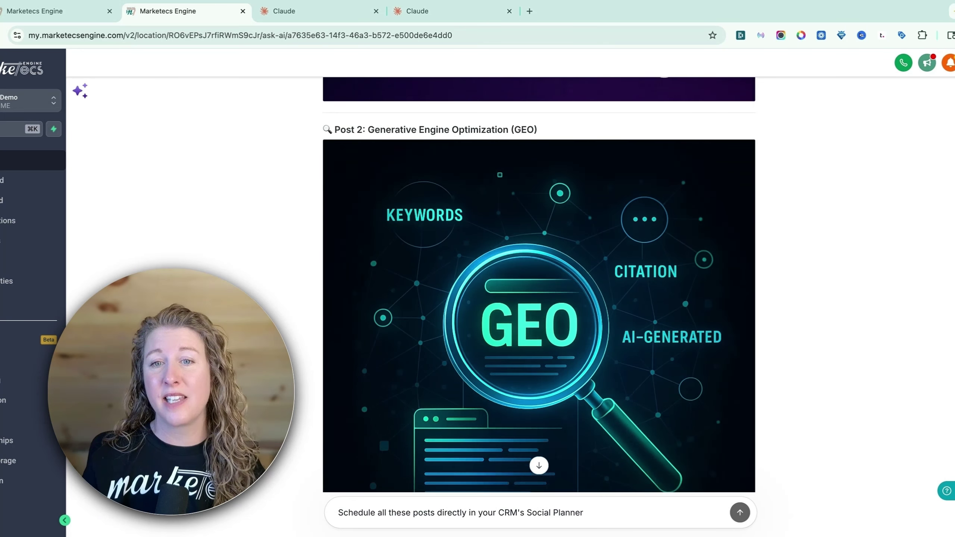
scroll(539, 284, down, 16)
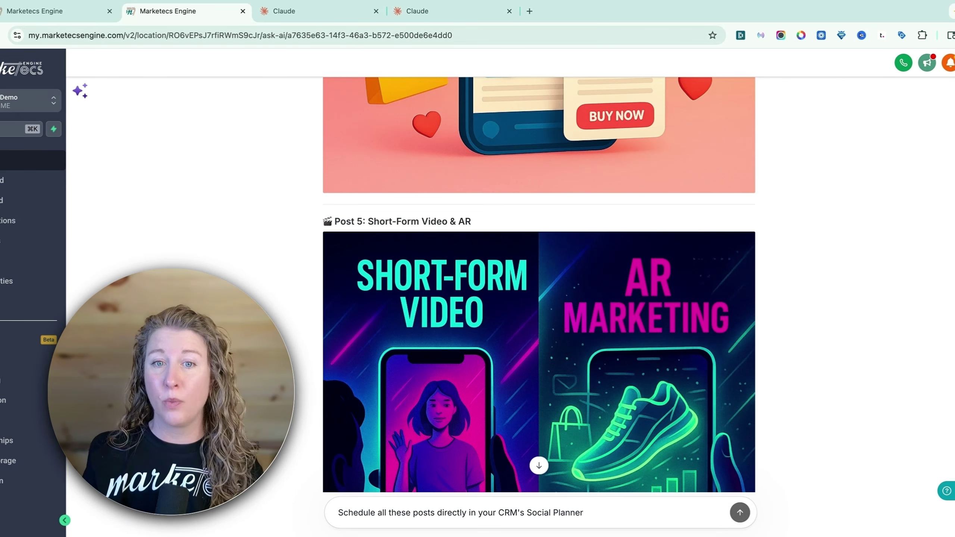
scroll(795, 290, down, 18)
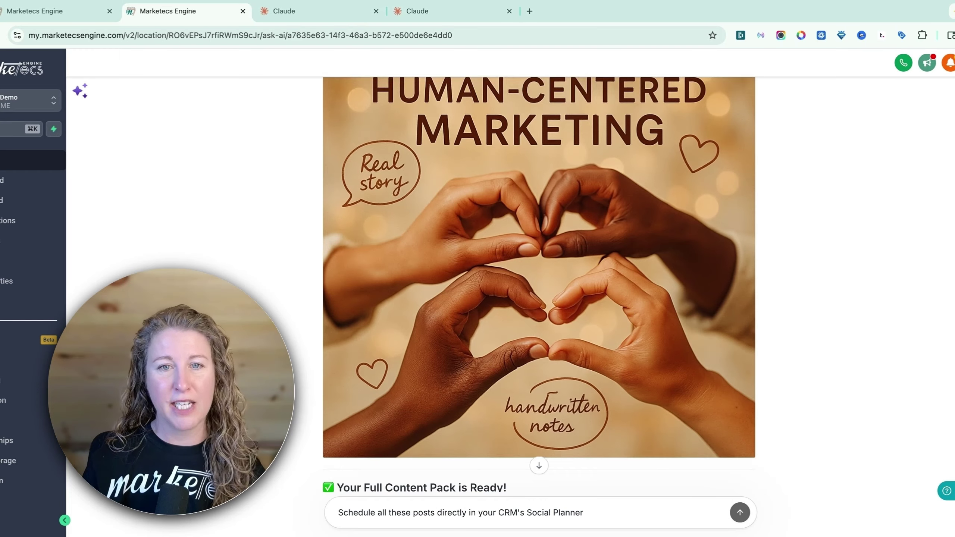
scroll(540, 284, down, 1)
scroll(539, 285, down, 4)
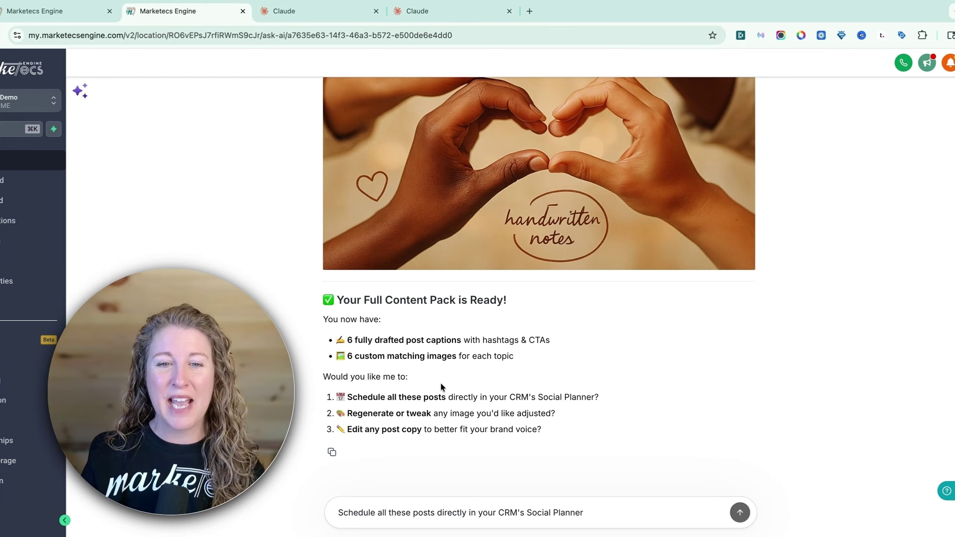
Send Ask AI the request "Schedule all these posts directly in your CRM's Social Planner"
drag(354, 392, 553, 397)
click(594, 514)
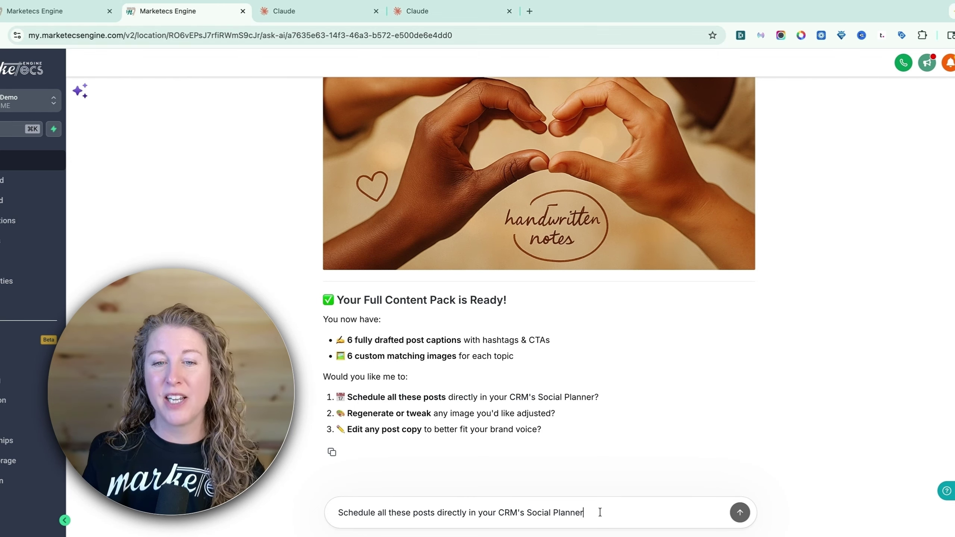
click(739, 512)
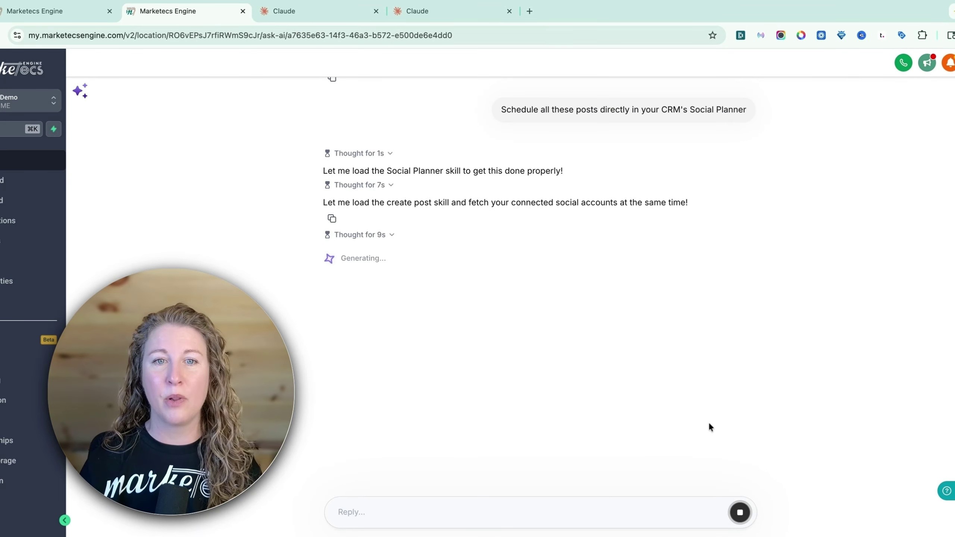
Switch to Claude, open the Digital marketing content strategy chat in the Marketecs Marketing Strategist project and highlight its opening prompt
click(453, 12)
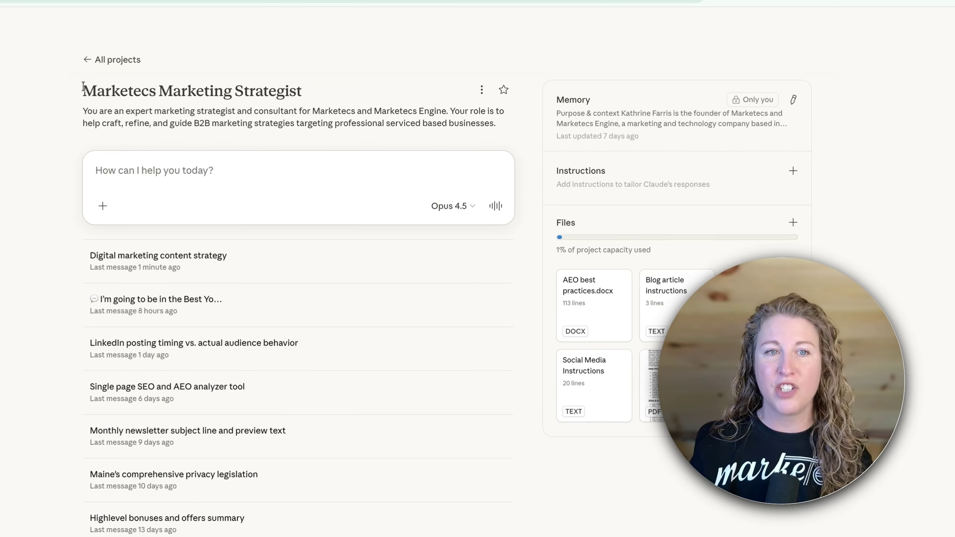
drag(87, 92, 305, 94)
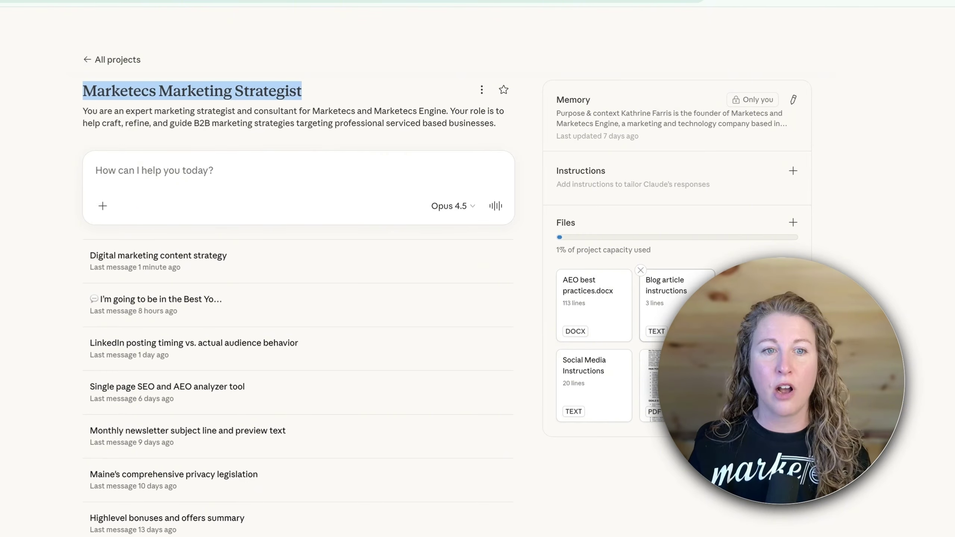
click(234, 255)
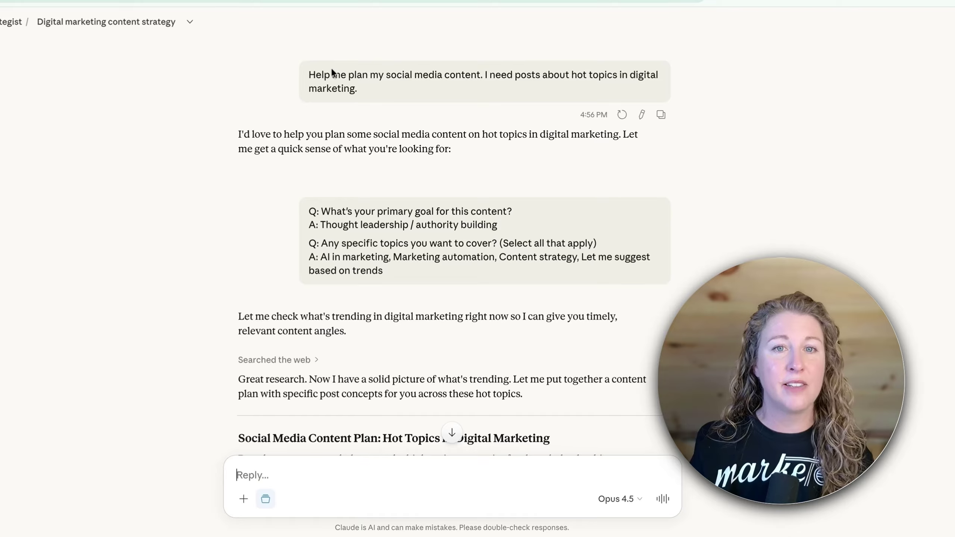
drag(331, 74, 366, 94)
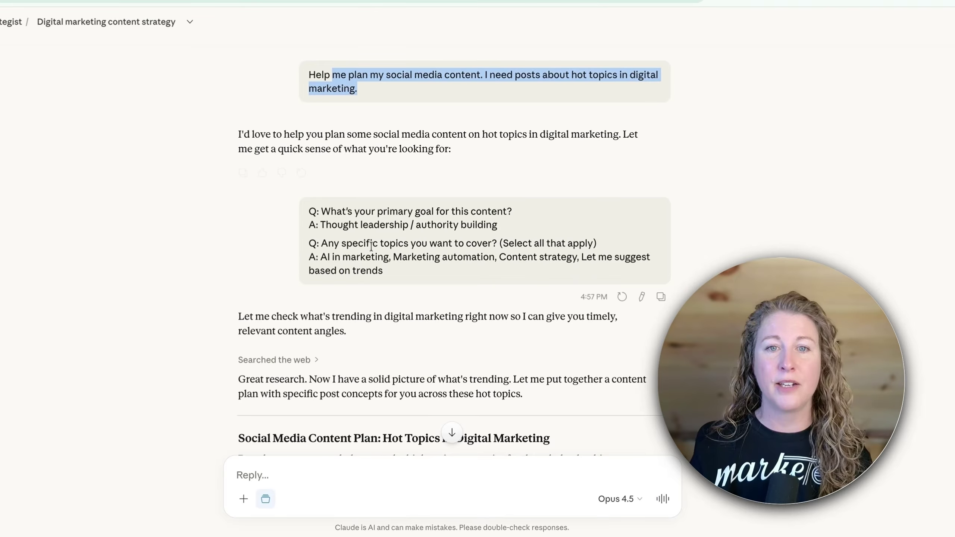
Read Claude's social media content plan, covering each topic's angle, long post, short post, image concept and first comment, through to the posting schedule
scroll(395, 264, down, 3)
scroll(395, 263, down, 7)
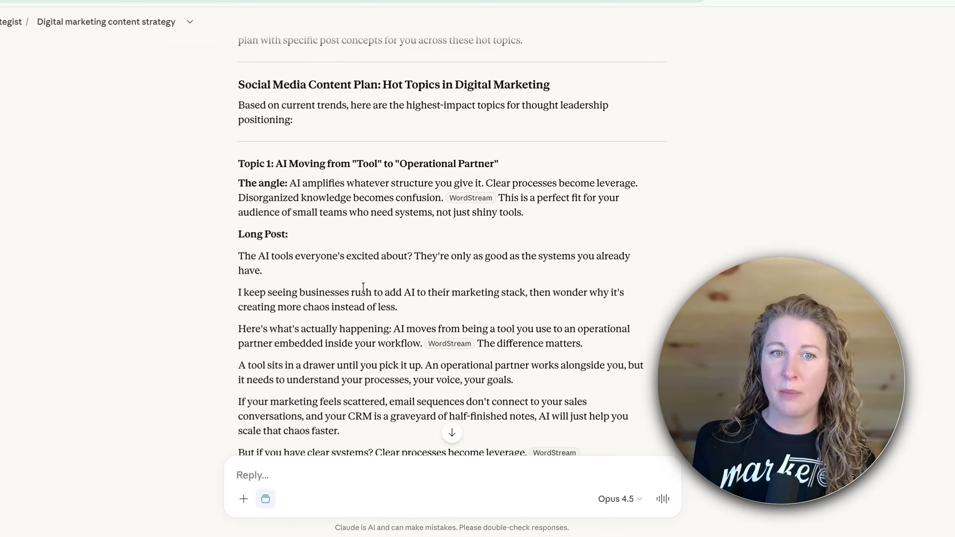
scroll(391, 304, down, 1)
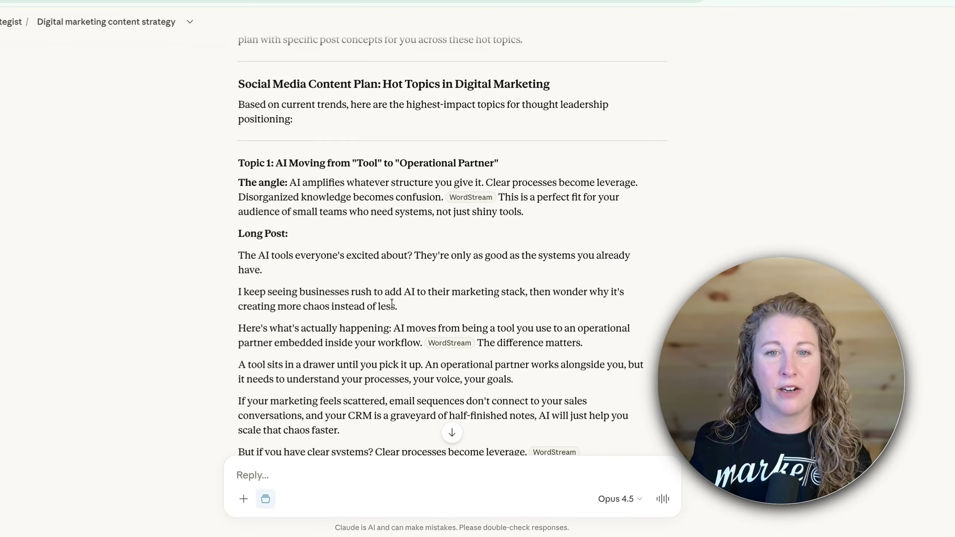
scroll(392, 304, down, 8)
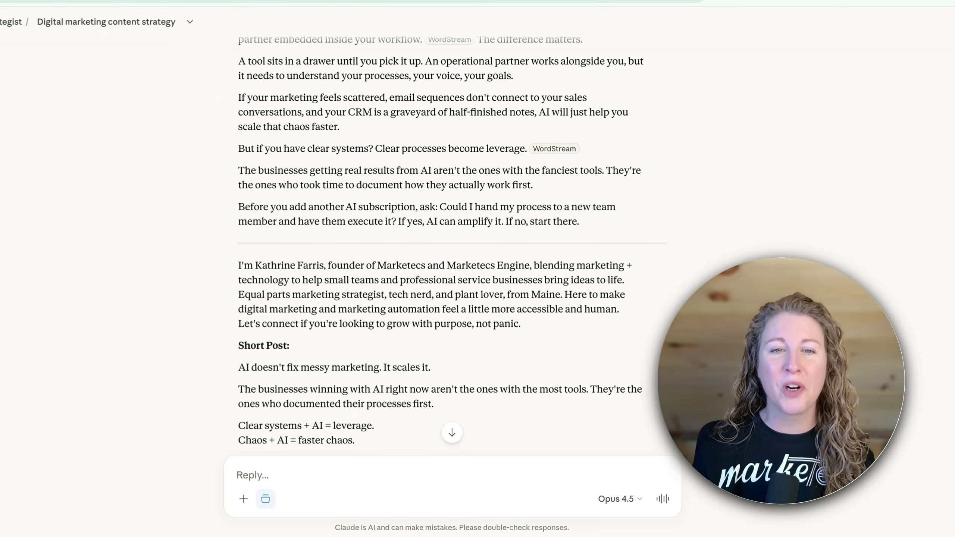
scroll(418, 331, down, 15)
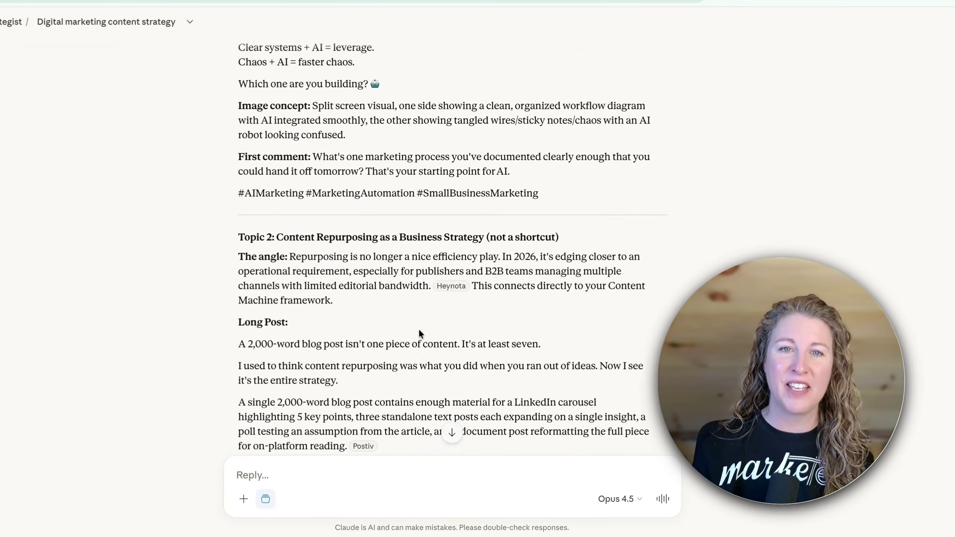
scroll(418, 328, down, 19)
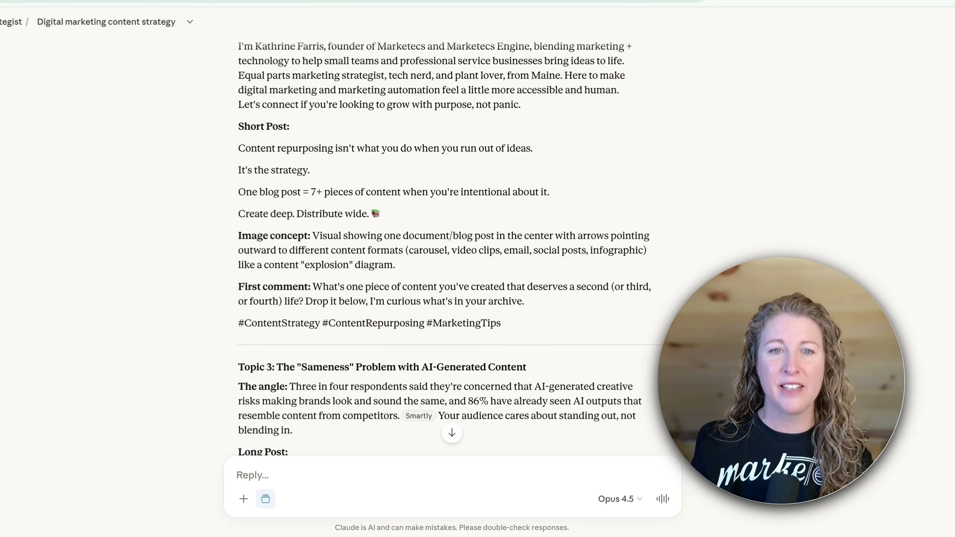
scroll(451, 248, down, 20)
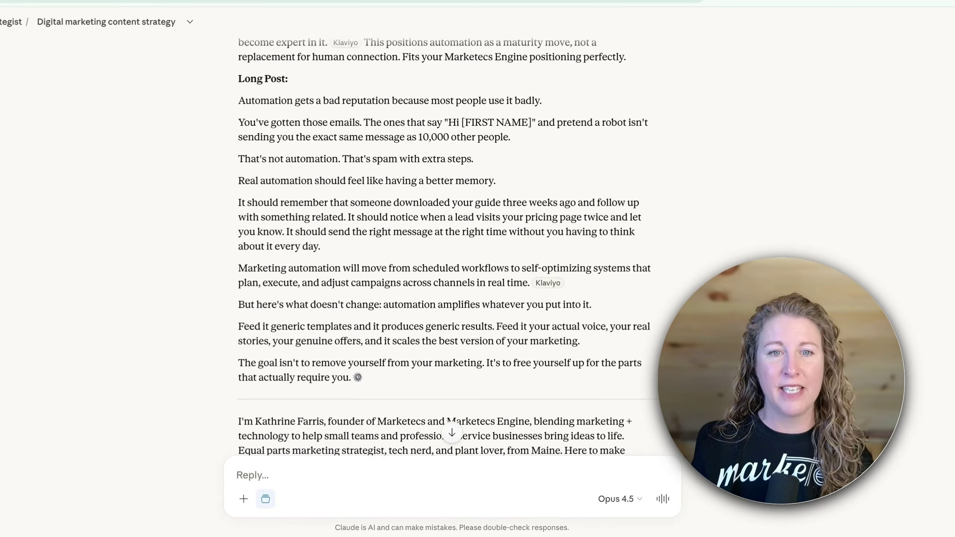
scroll(452, 248, down, 20)
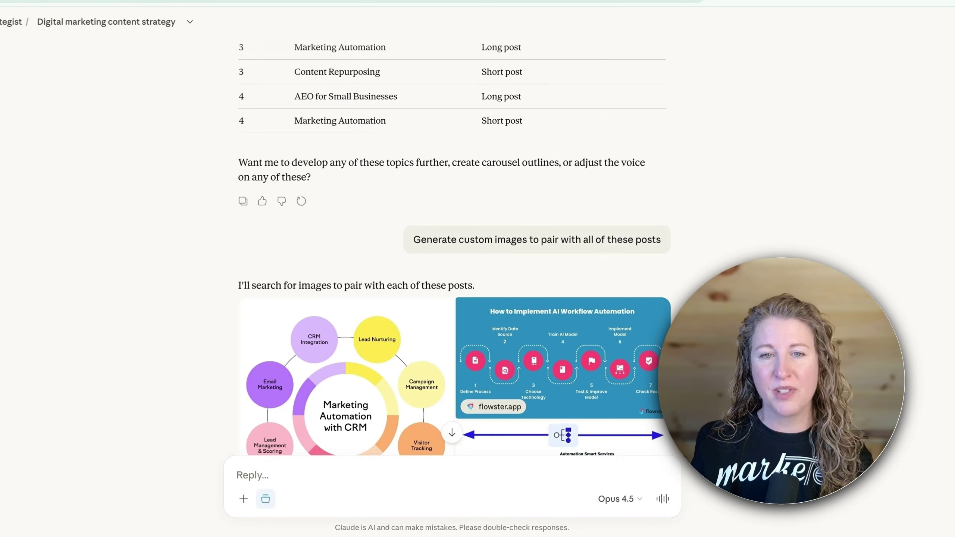
Examine the web images and the custom graphics Claude made in response to the image request for the posts
scroll(452, 248, down, 18)
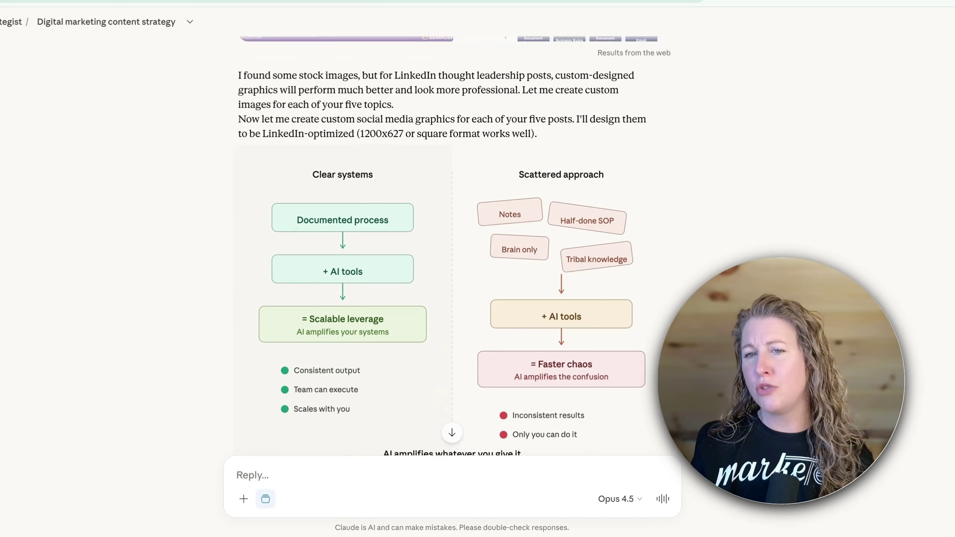
scroll(451, 249, down, 12)
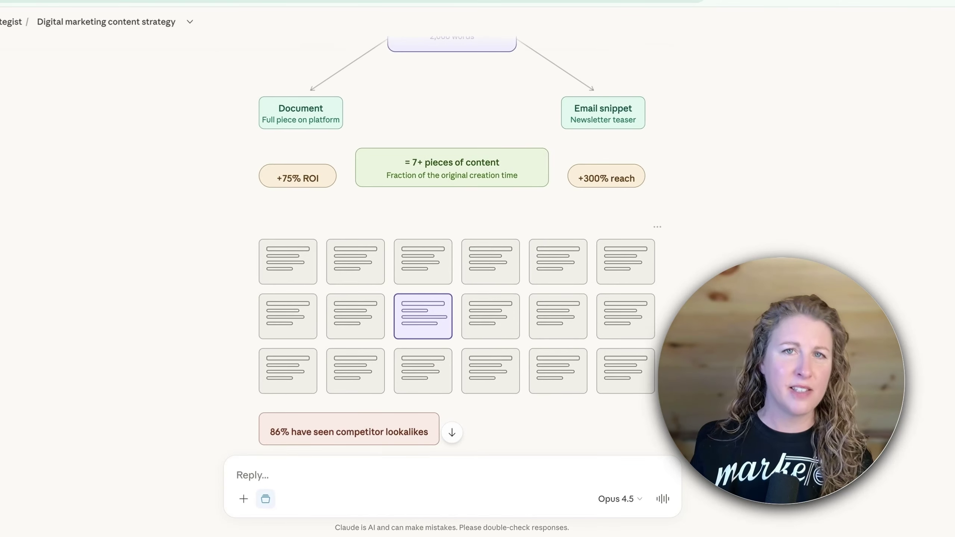
scroll(452, 249, down, 17)
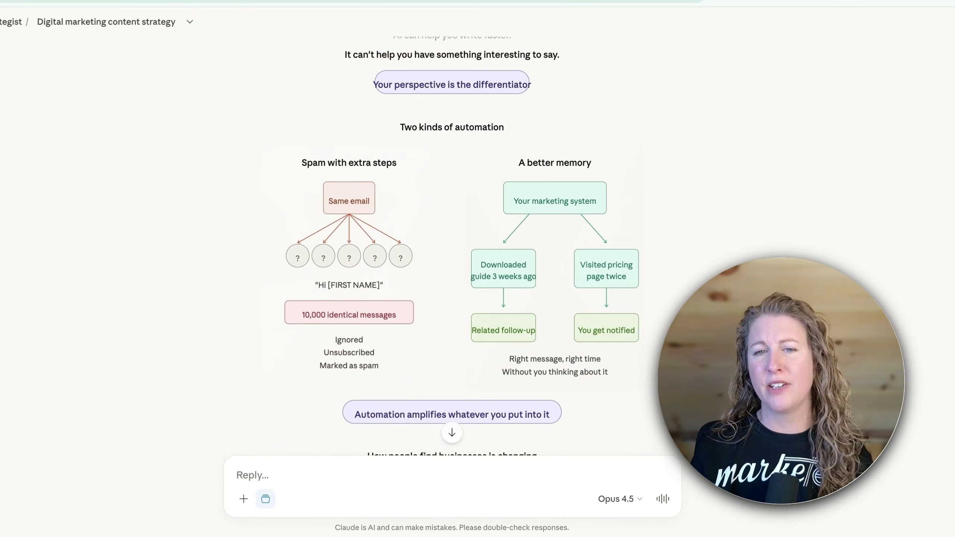
scroll(451, 248, down, 14)
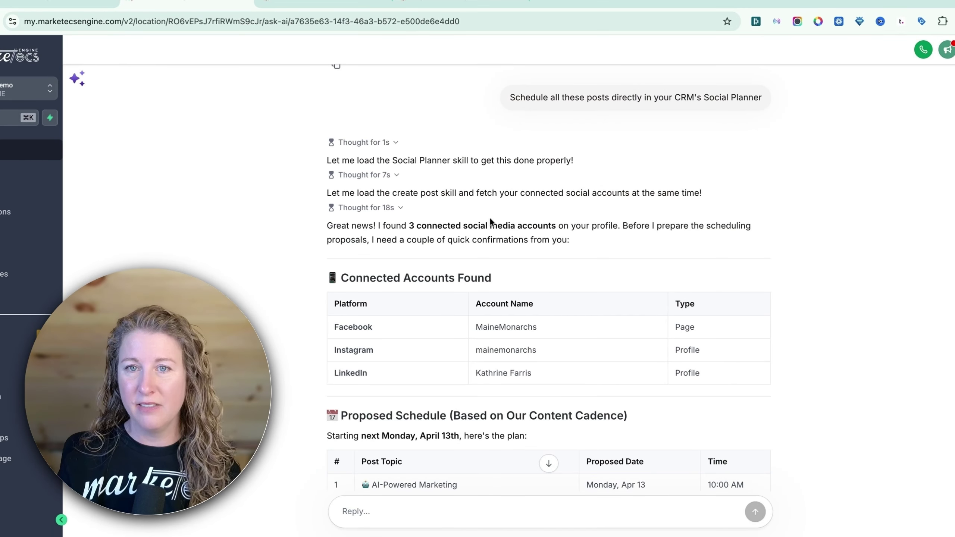
Back in Ask AI, review the connected accounts, proposed schedule and confirmation questions, and highlight the closing line about preparing the scheduling proposals
scroll(490, 218, up, 2)
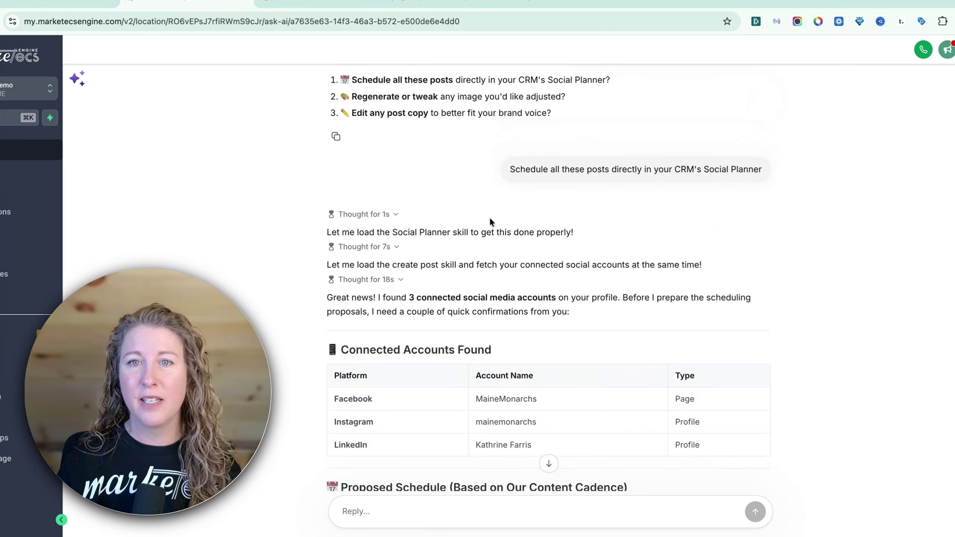
scroll(490, 219, up, 1)
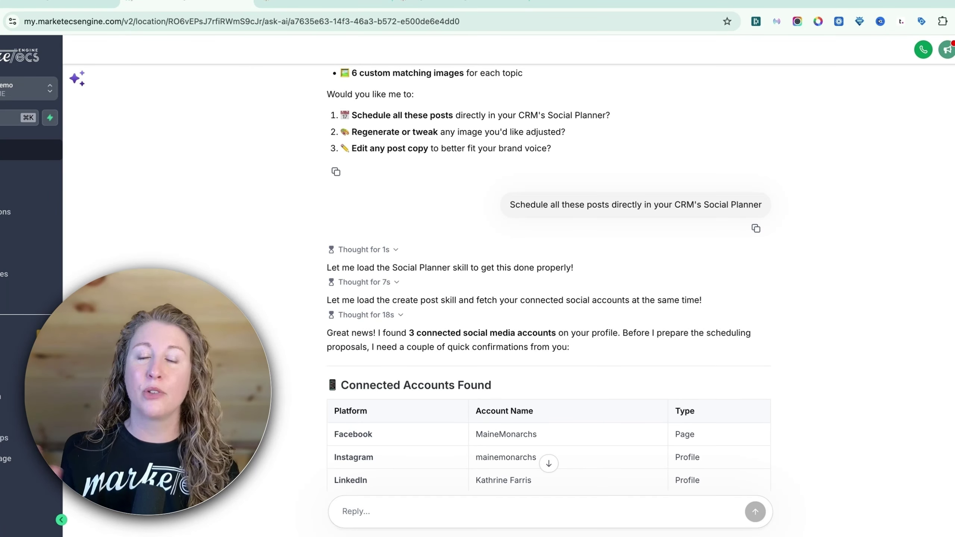
scroll(578, 252, down, 7)
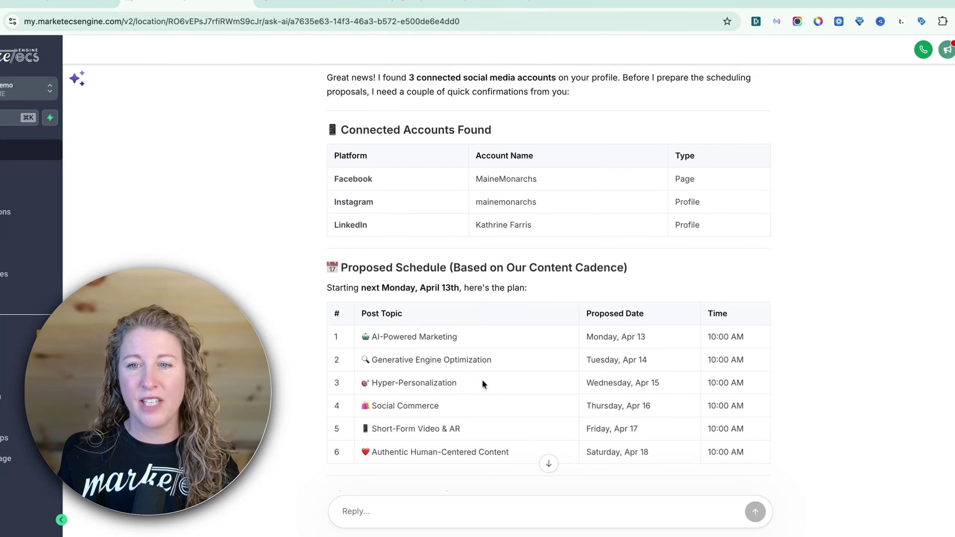
scroll(482, 379, down, 2)
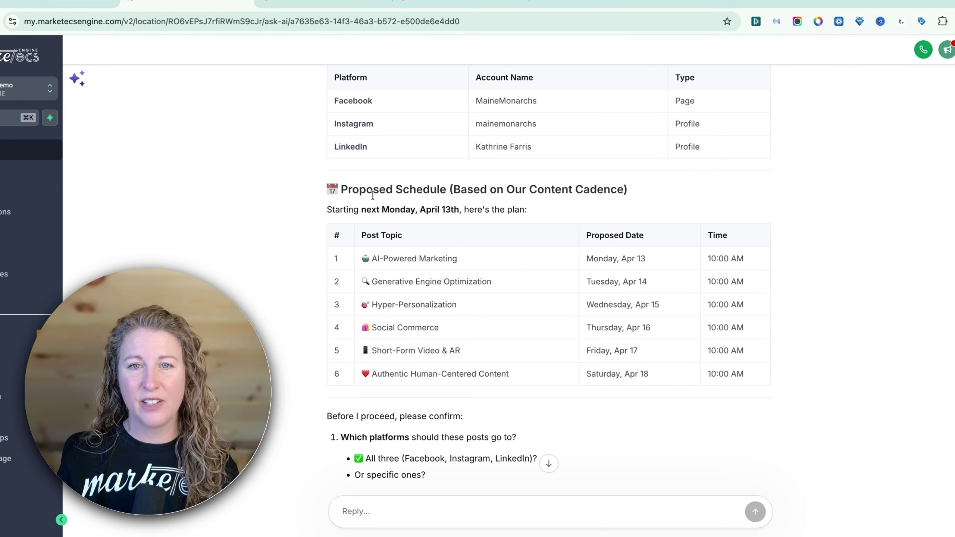
scroll(425, 226, down, 3)
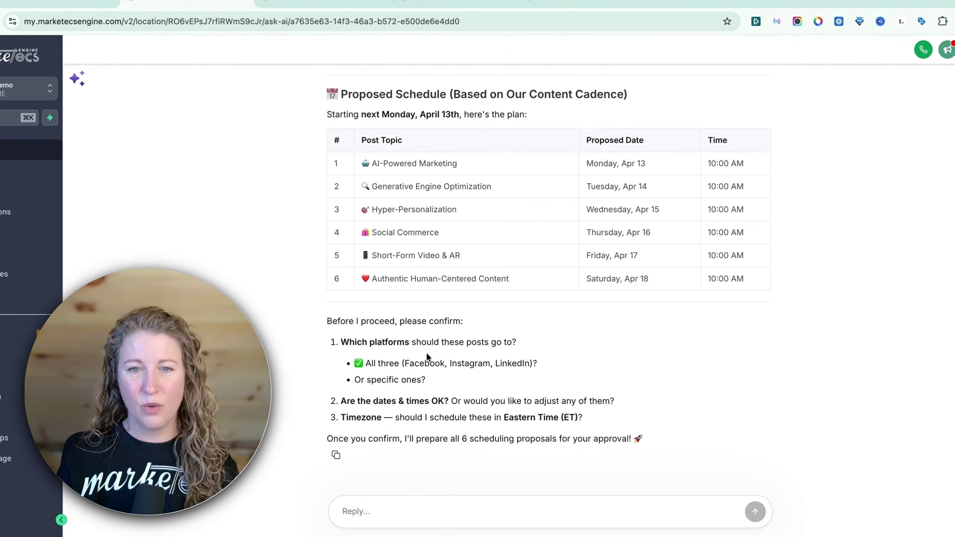
drag(386, 434, 560, 451)
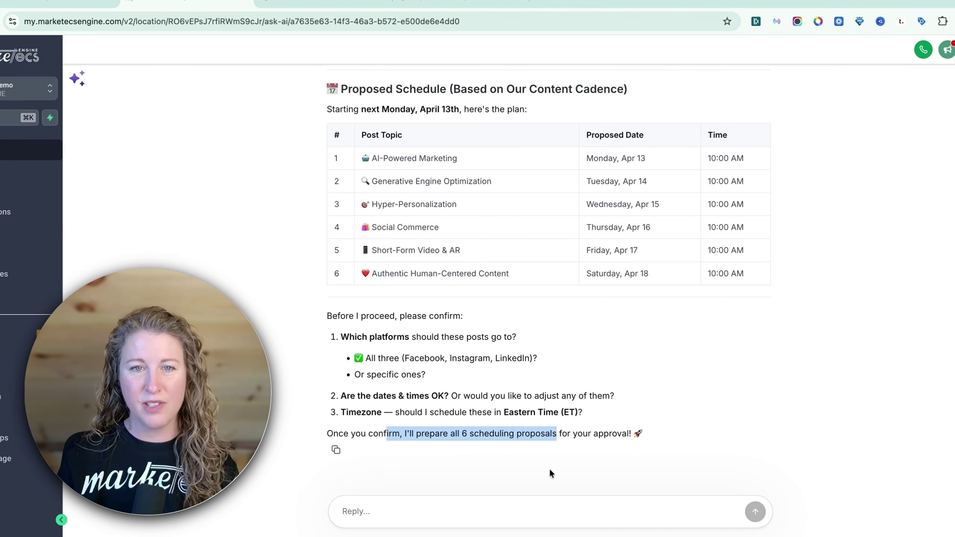
Reply "Confirm" to Ask AI to approve the proposed platforms, dates, times and timezone
click(513, 510)
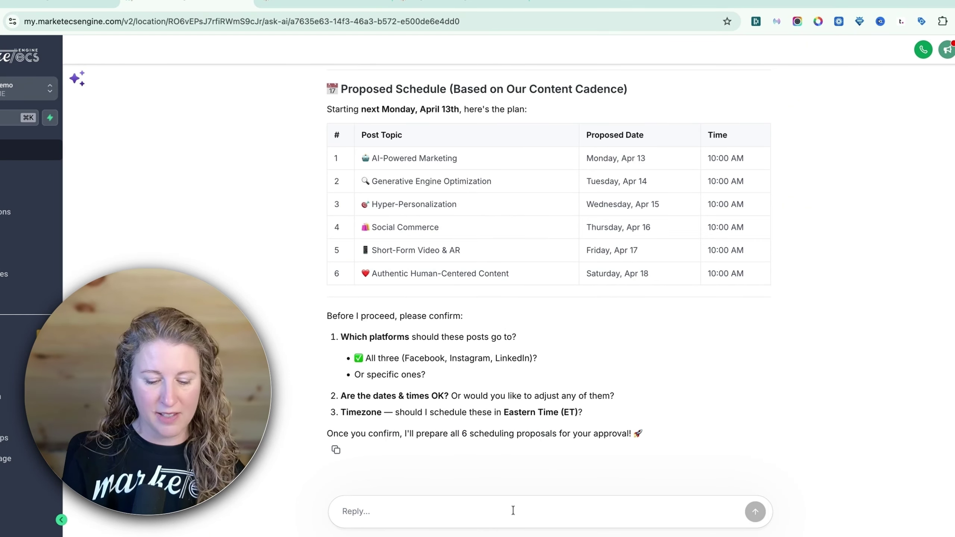
text(Confirm)
key(Return)
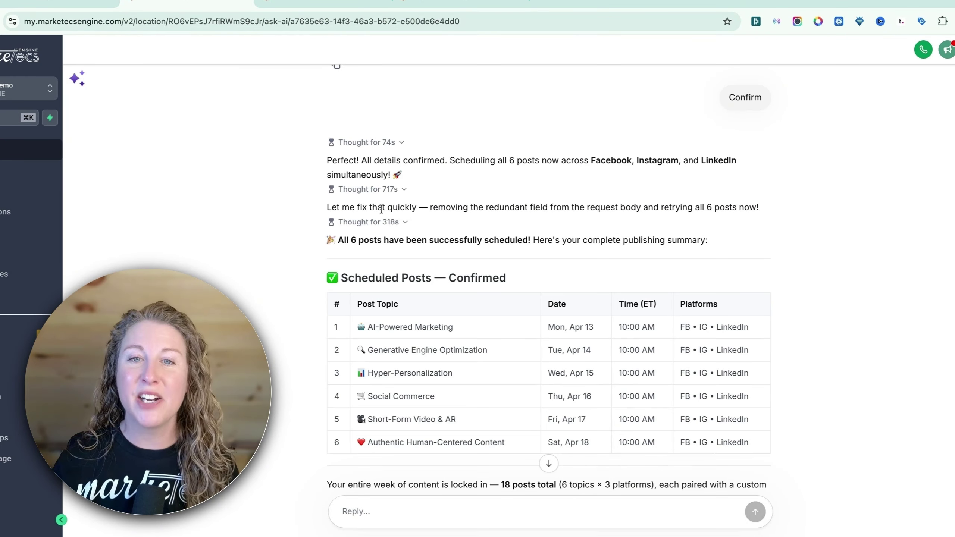
Highlight Ask AI's retry note and its scheduling result, and review the publishing summary
drag(383, 206, 594, 217)
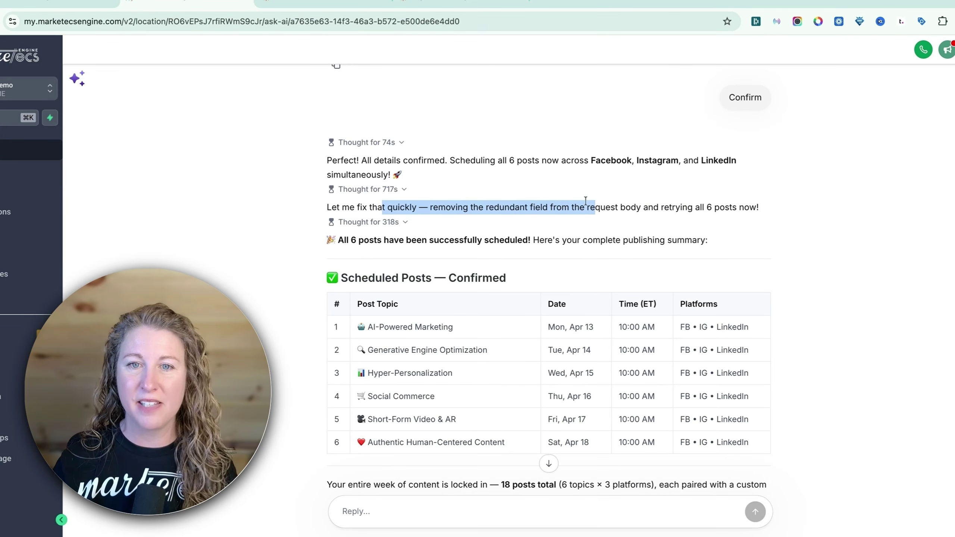
drag(626, 207, 729, 209)
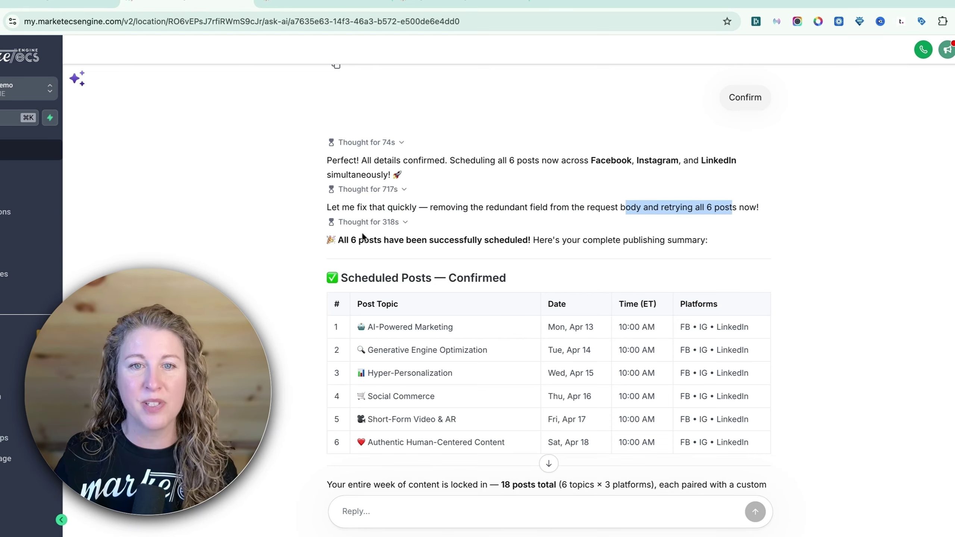
drag(352, 240, 562, 240)
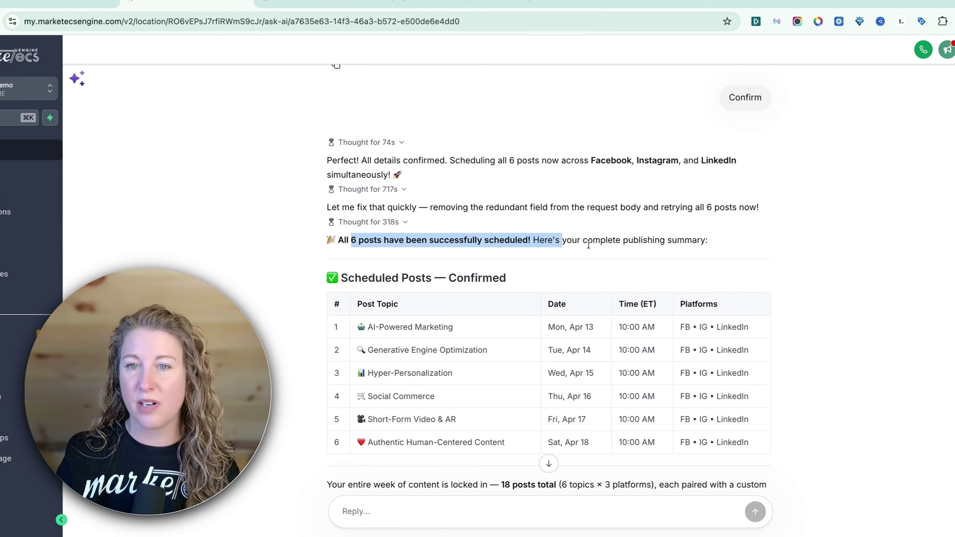
scroll(587, 243, down, 4)
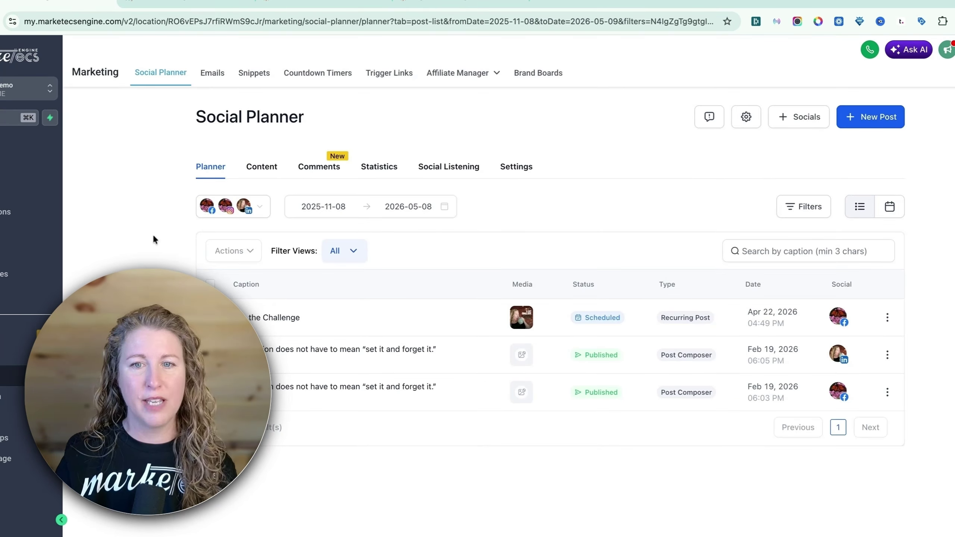
Show the Social Planner as a calendar and examine the posts in the week of April 13 to 18
click(889, 206)
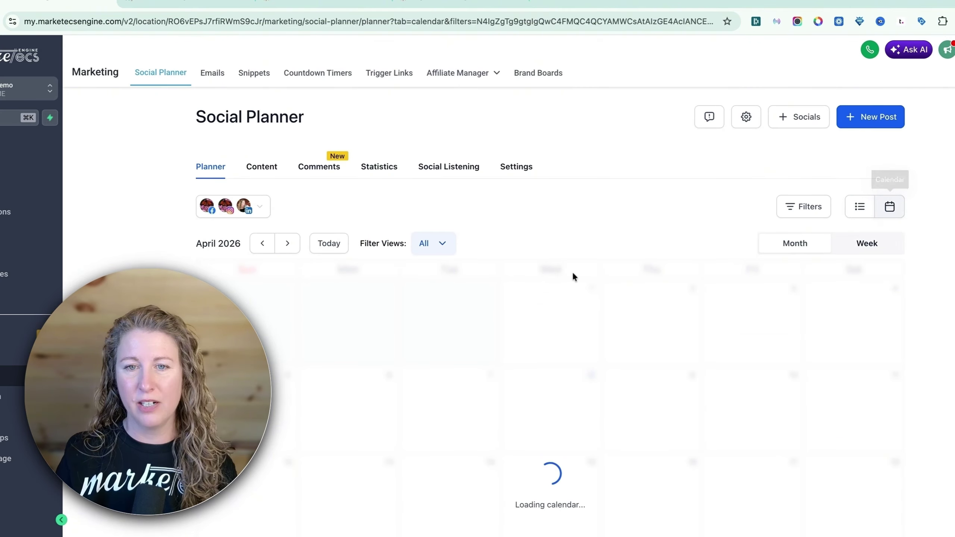
scroll(564, 301, down, 5)
scroll(560, 335, down, 3)
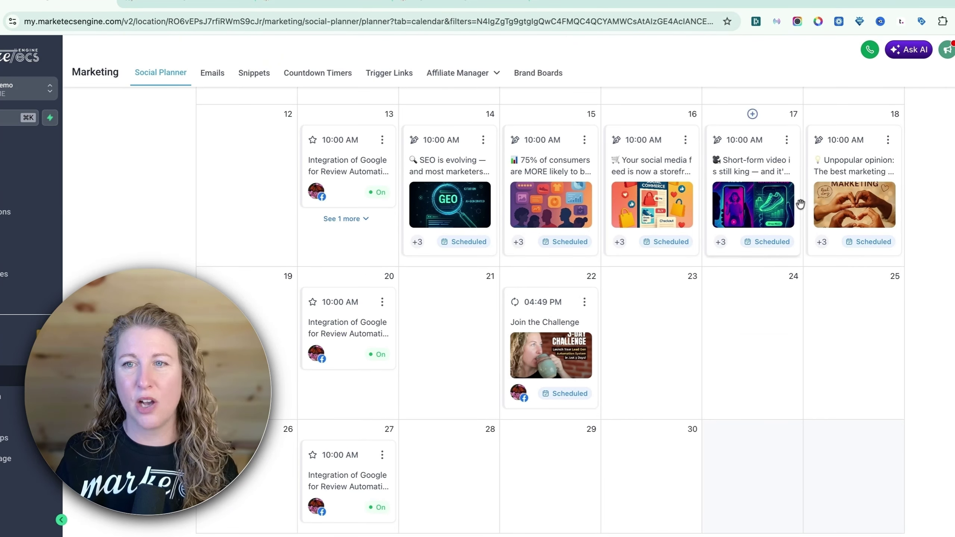
Open the April 14 SEO post for editing, review its caption, hashtags, image and target accounts, and return to the planner
click(483, 141)
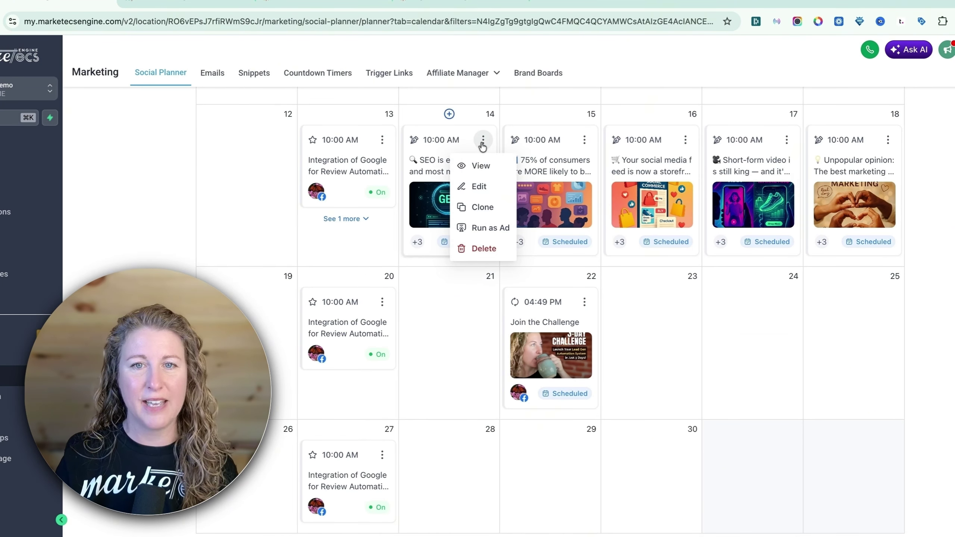
click(477, 189)
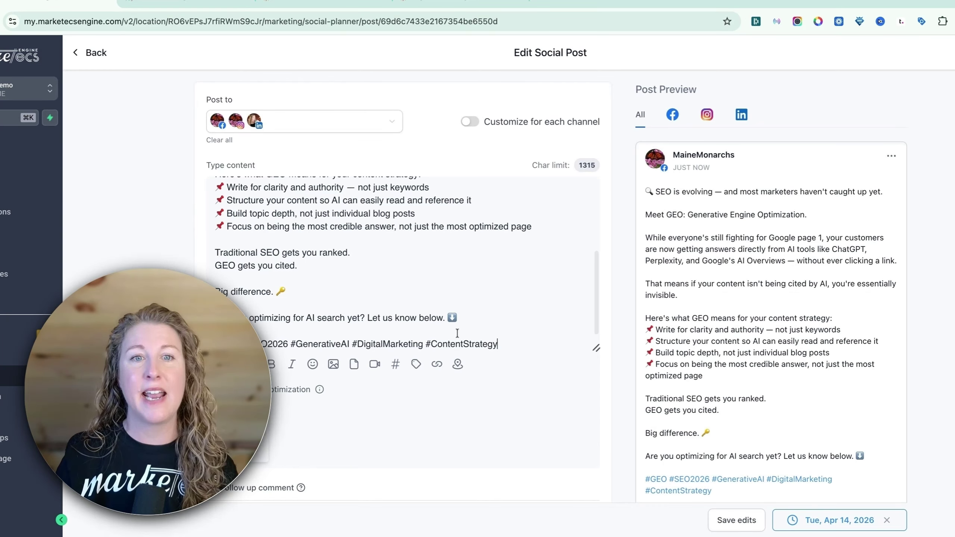
scroll(461, 333, up, 5)
scroll(457, 279, down, 5)
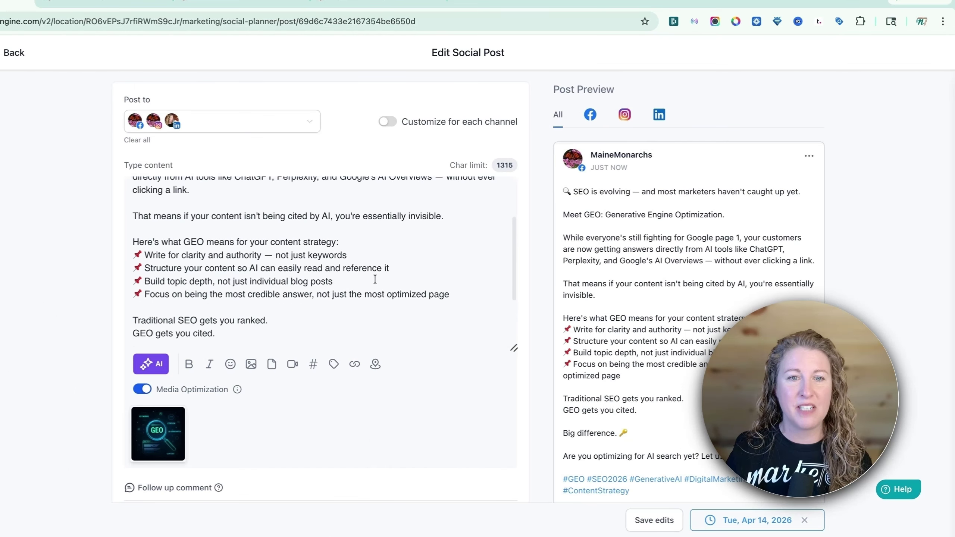
scroll(375, 279, down, 1)
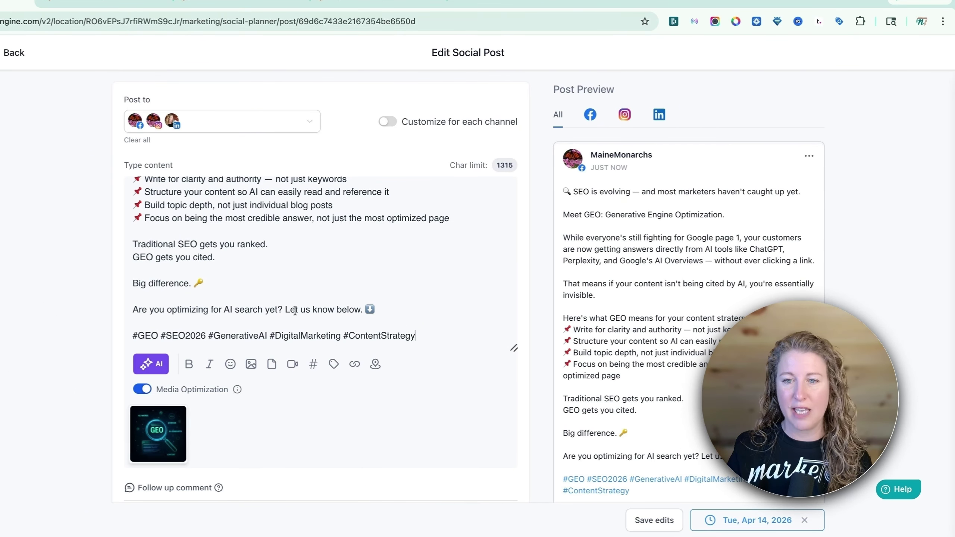
scroll(346, 238, up, 3)
scroll(346, 238, up, 4)
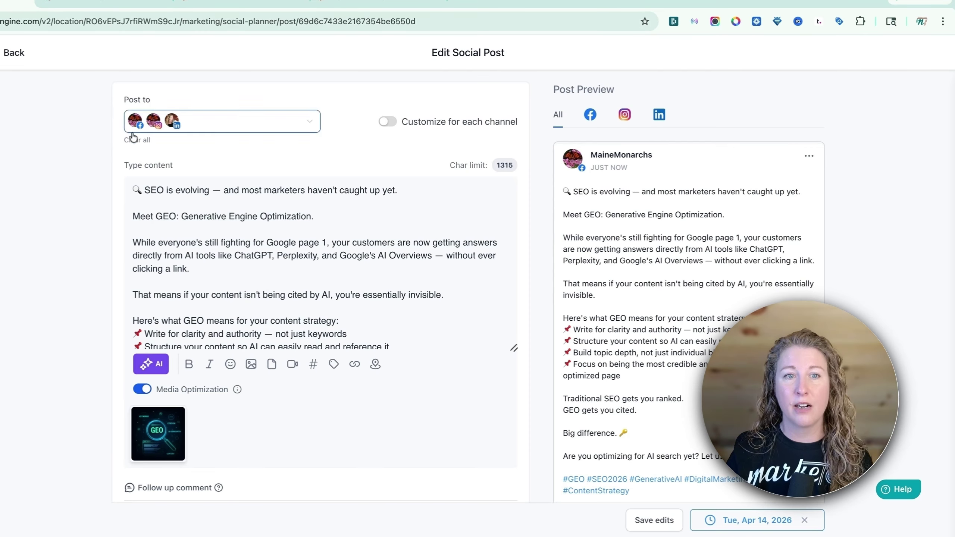
click(15, 53)
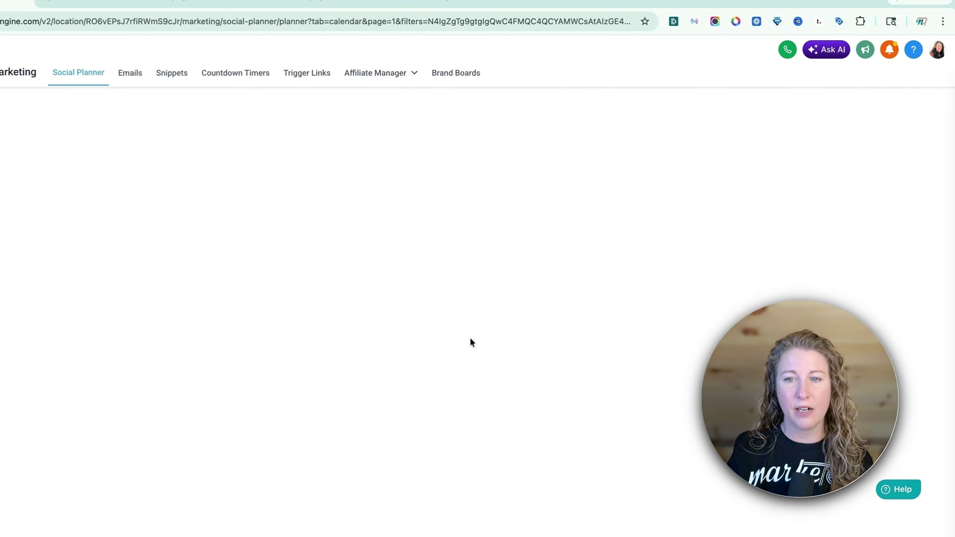
Open the April 14 SEO post from the planner calendar for editing again
scroll(505, 347, down, 6)
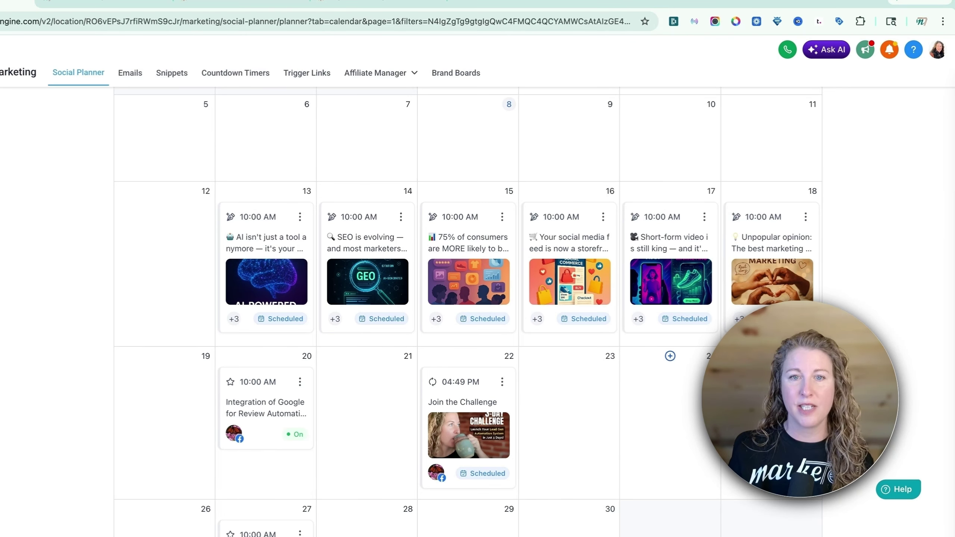
click(401, 217)
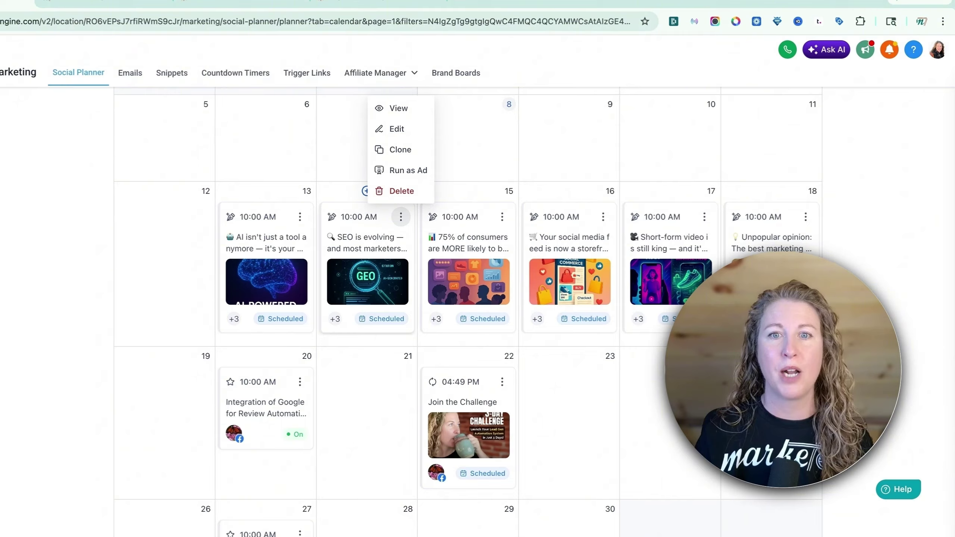
click(400, 217)
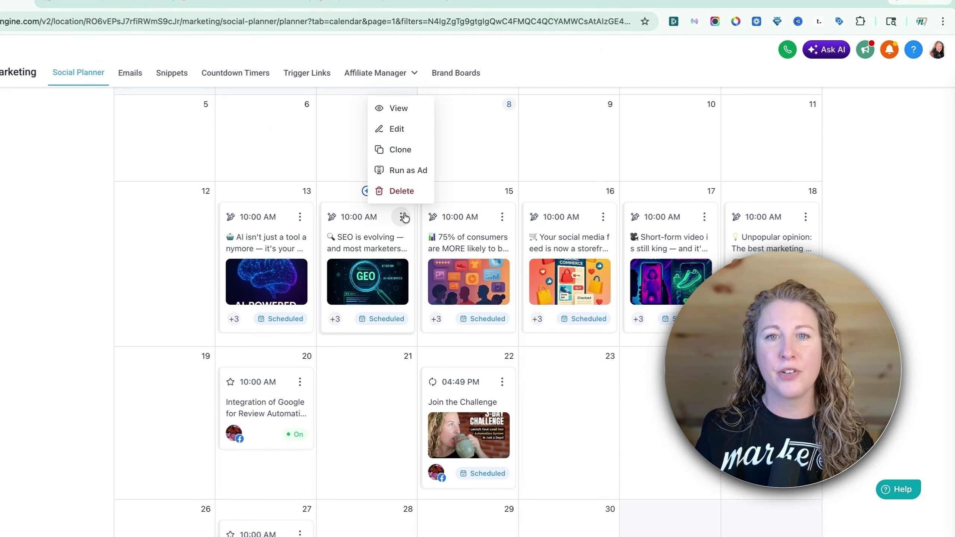
click(386, 135)
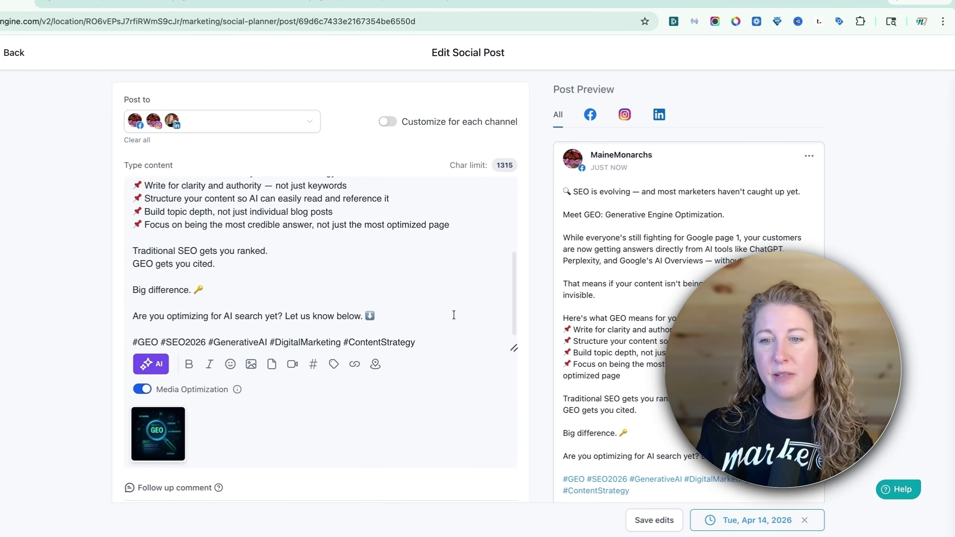
Assign the Questions social category to the SEO post in its advanced options, save the edits and check the post on the calendar
scroll(452, 319, down, 4)
click(191, 358)
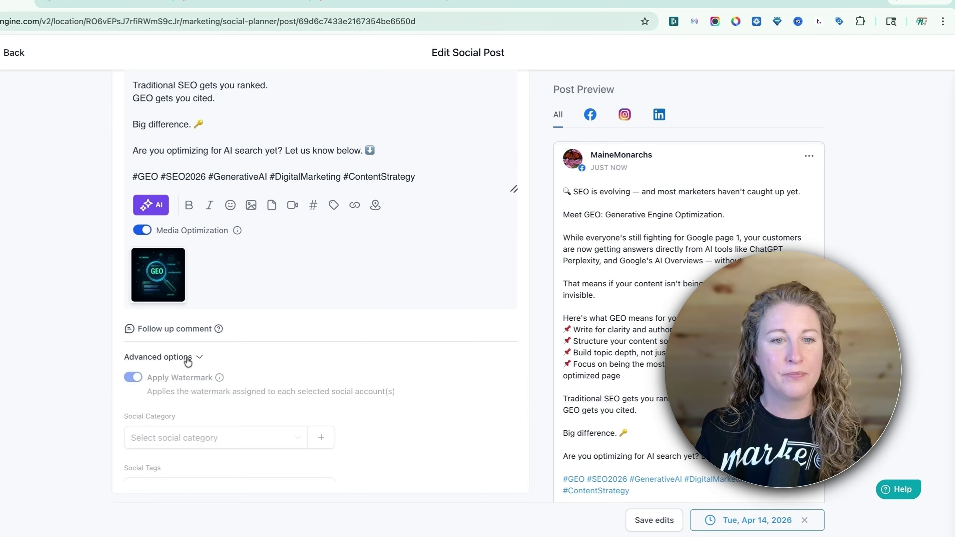
scroll(207, 361, down, 6)
click(206, 199)
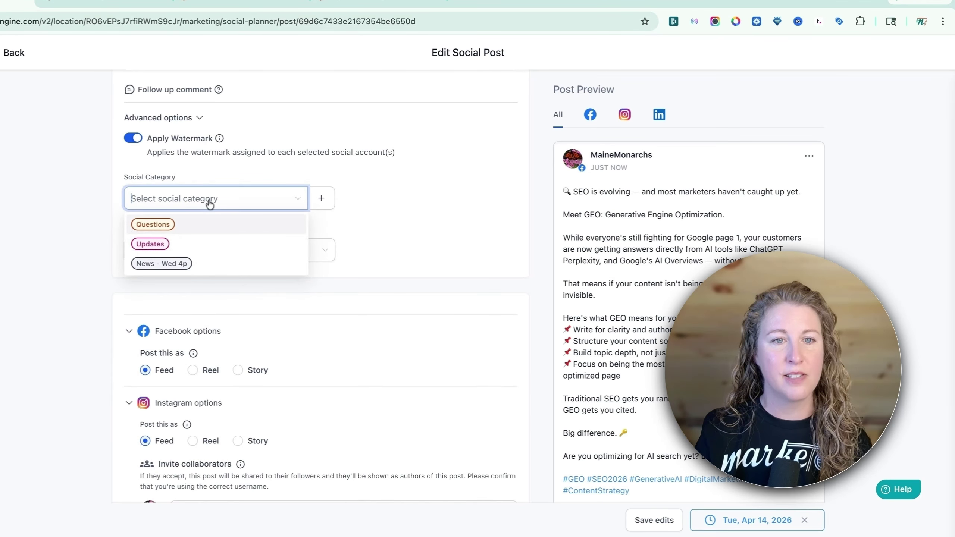
click(163, 225)
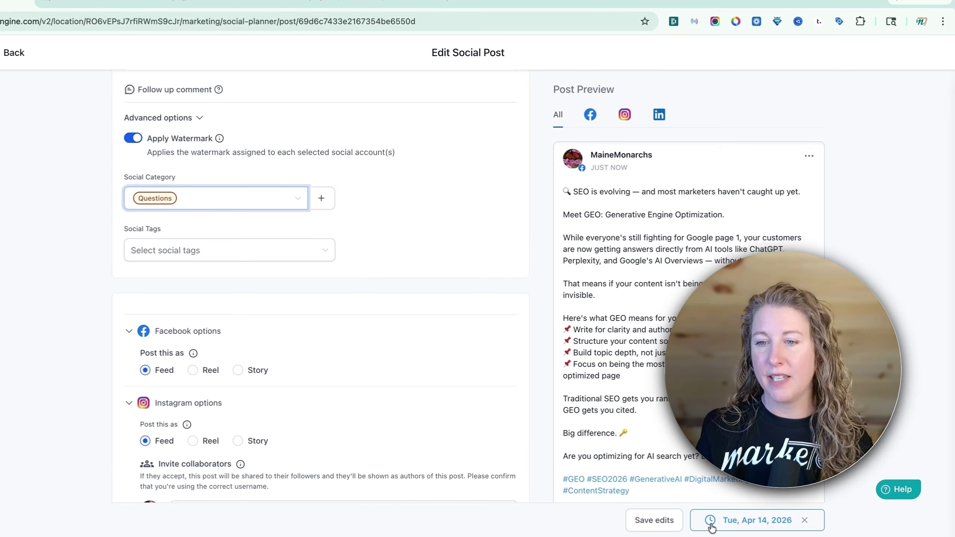
click(645, 521)
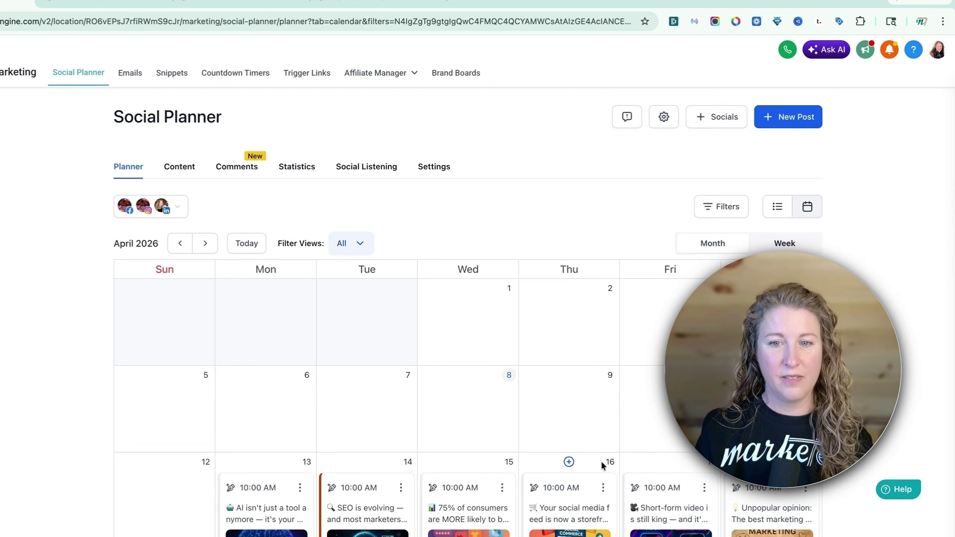
scroll(605, 462, down, 5)
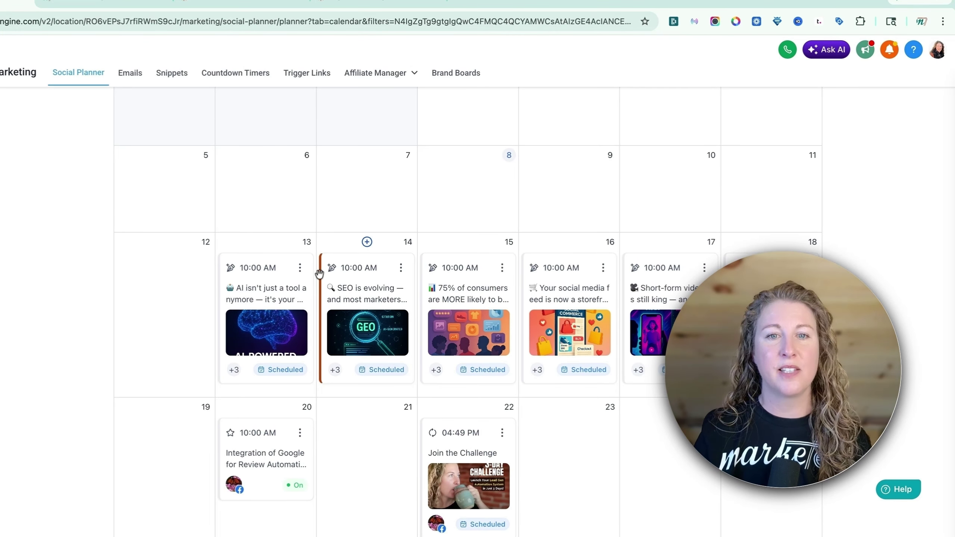